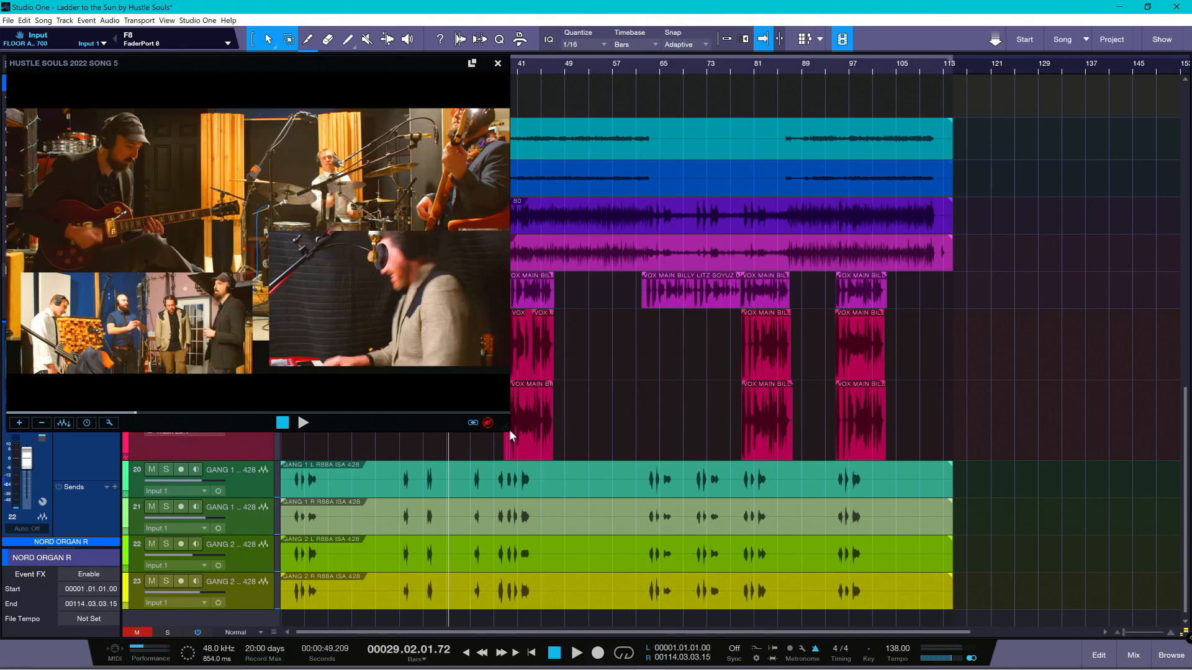
# - Shrink the floating video window and move the playback cursor to about bar 5
pyautogui.moveTo(507, 428); pyautogui.dragTo(257, 254)
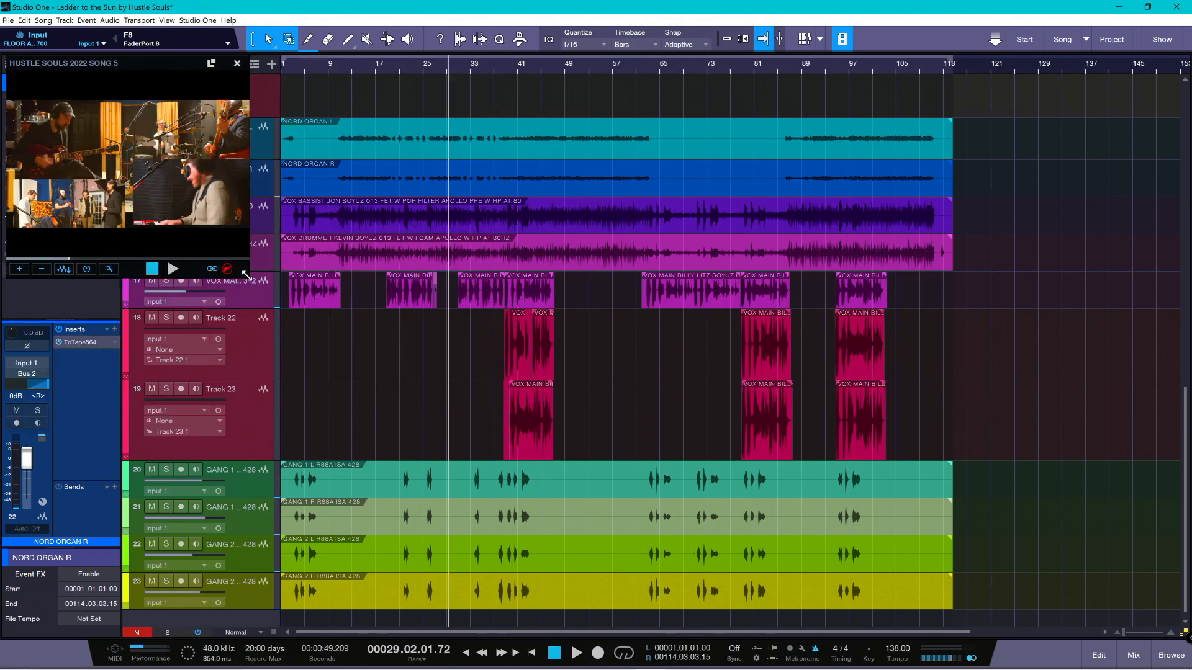
pyautogui.click(307, 61)
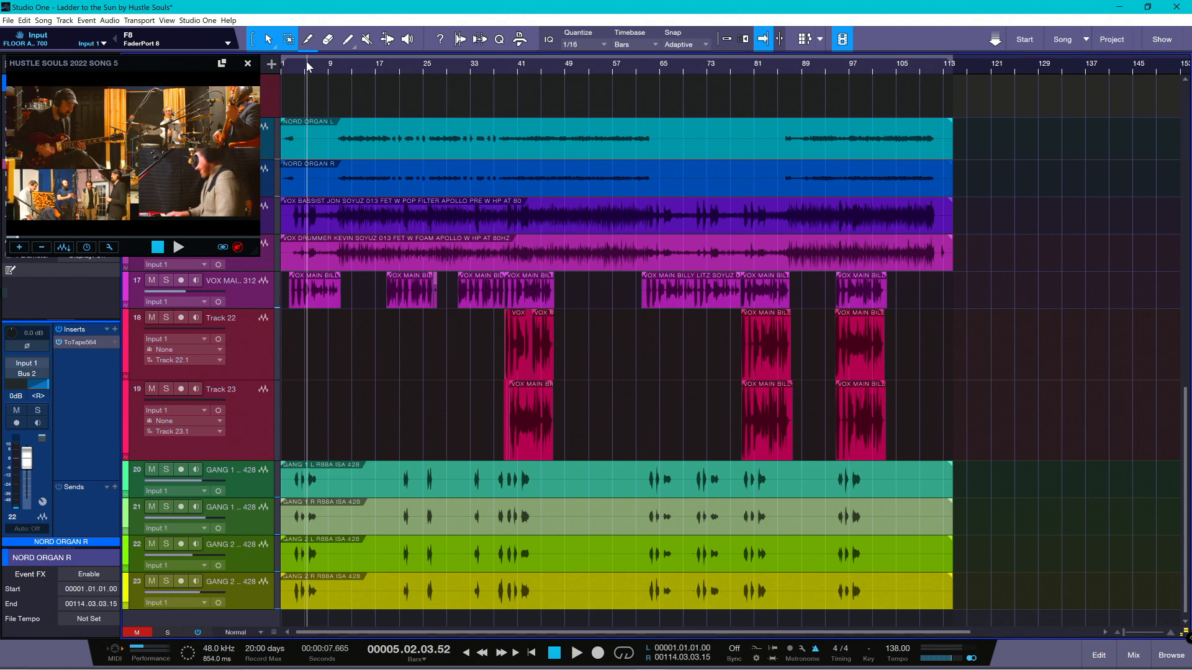
pyautogui.scroll(10, 330, 207)
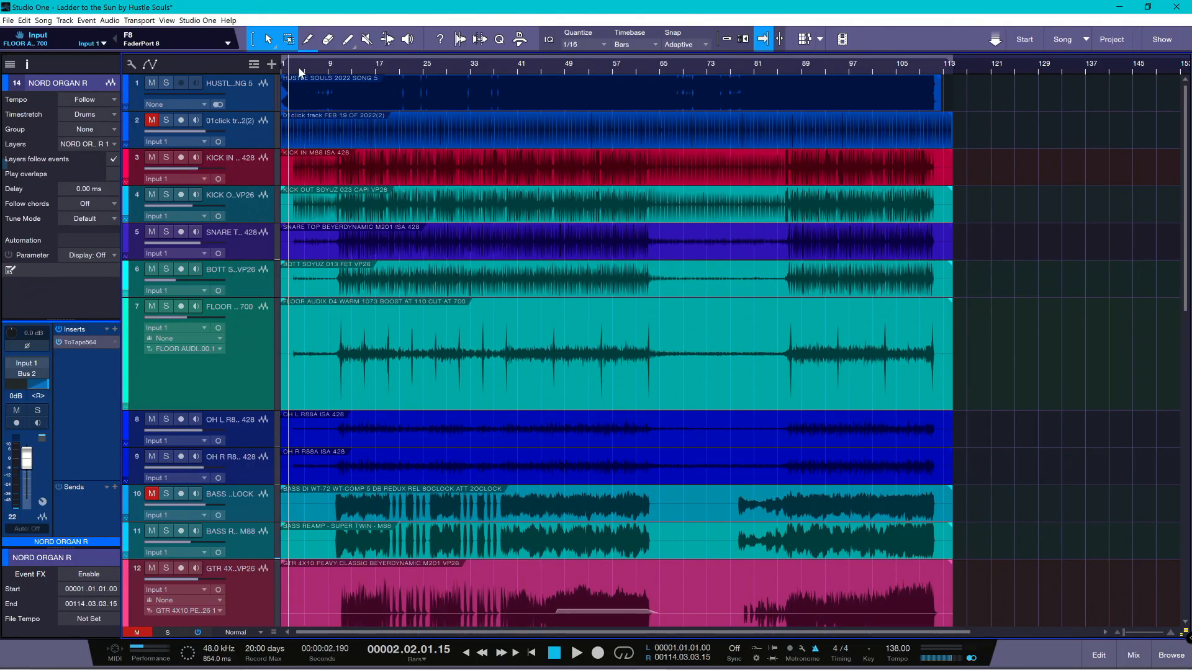
pyautogui.scroll(-2, 270, 347)
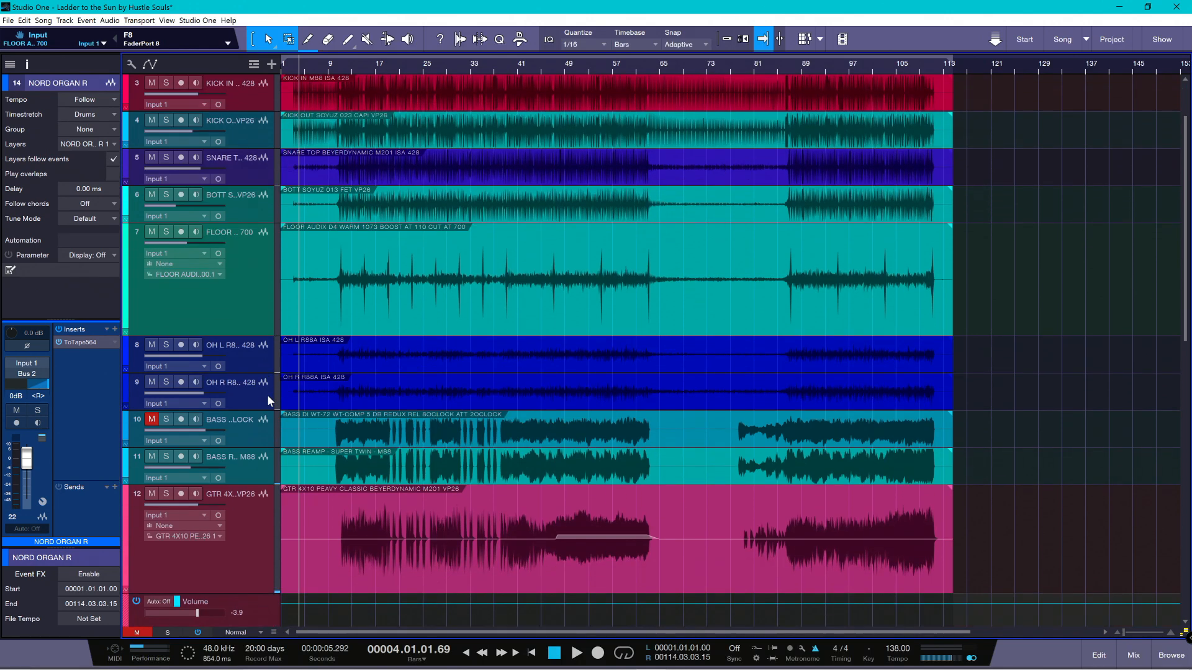
# - Show the mixer, open the Pipeline Stereo insert on the DRMS bus, and look through its available hardware return inputs
pyautogui.press('F3')
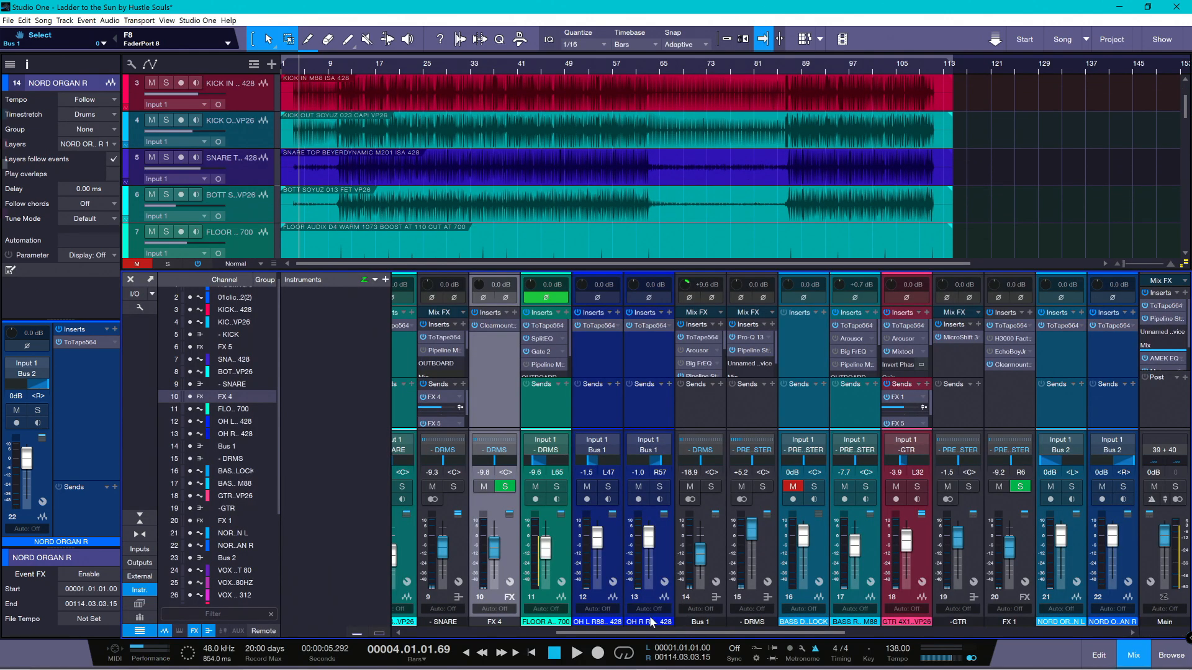
pyautogui.moveTo(567, 632)
pyautogui.mouseDown()
pyautogui.moveTo(744, 636)
pyautogui.moveTo(526, 642)
pyautogui.moveTo(560, 633)
pyautogui.mouseUp()
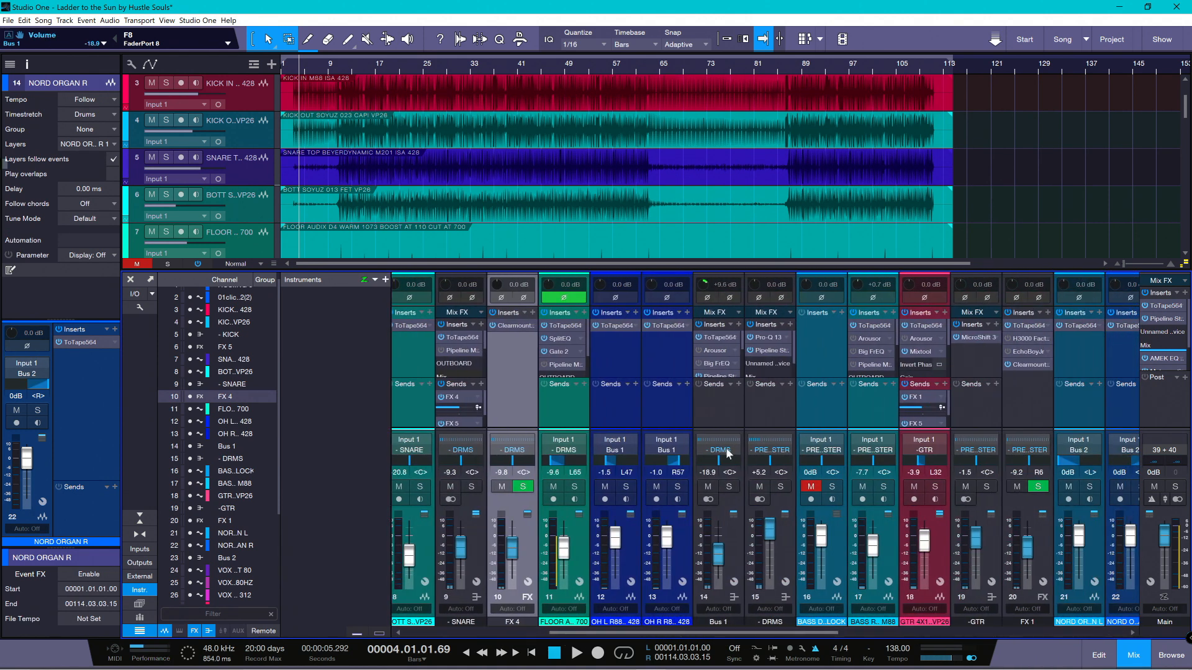
pyautogui.click(764, 352)
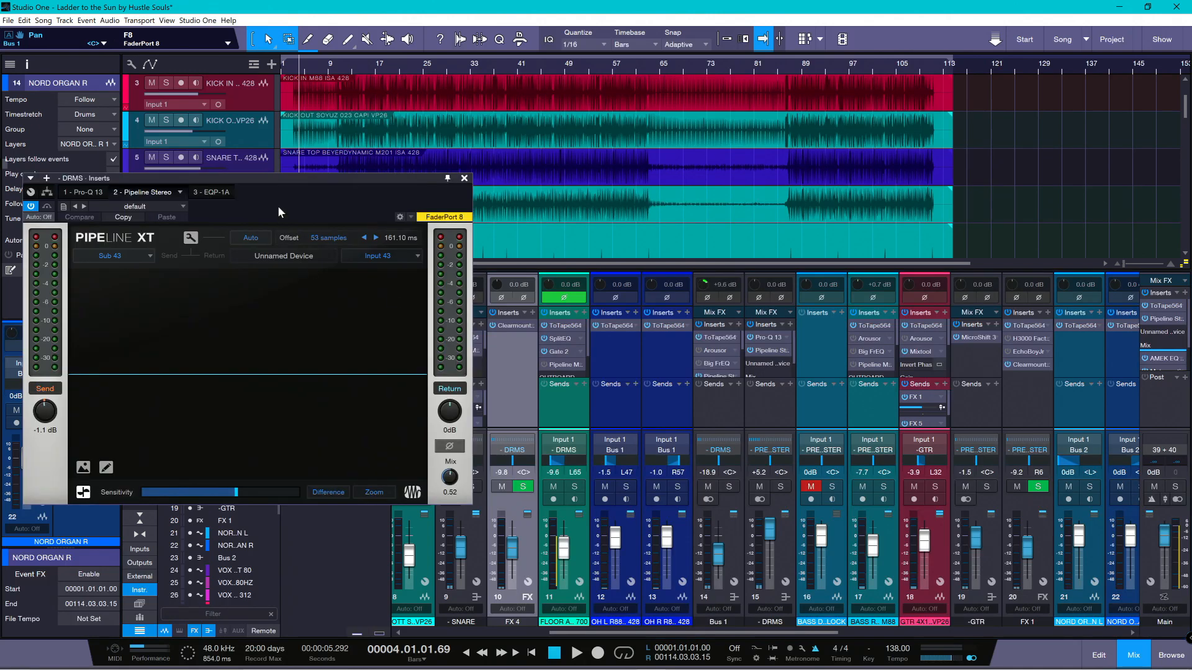
pyautogui.moveTo(285, 184); pyautogui.dragTo(492, 228)
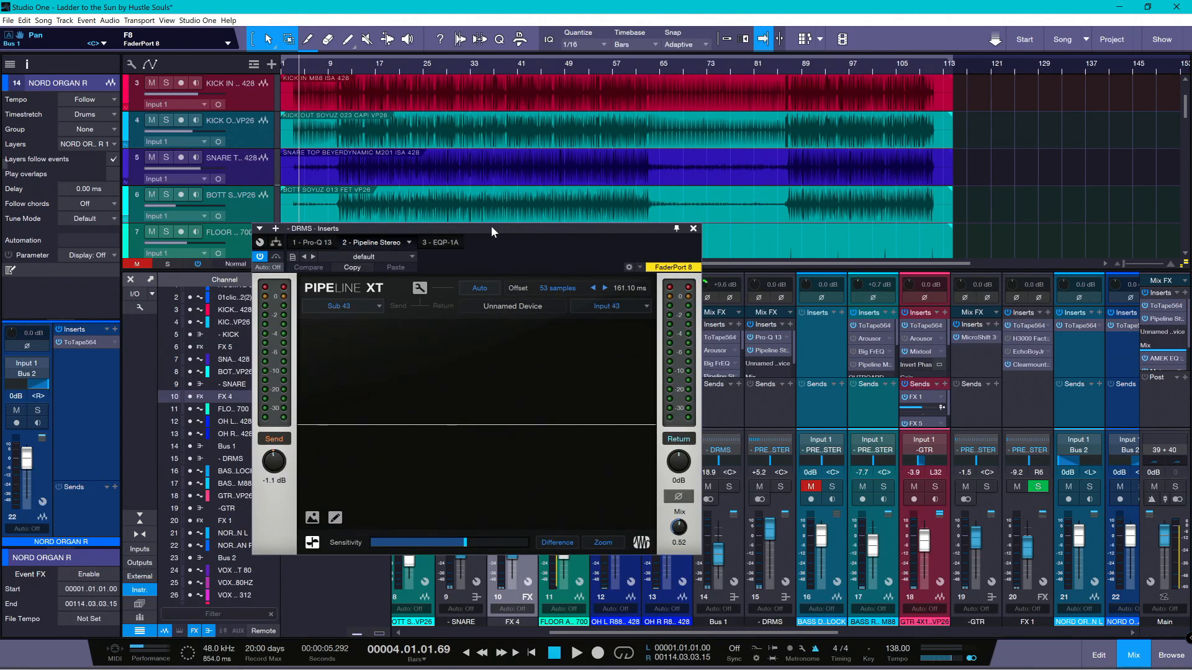
pyautogui.click(606, 307)
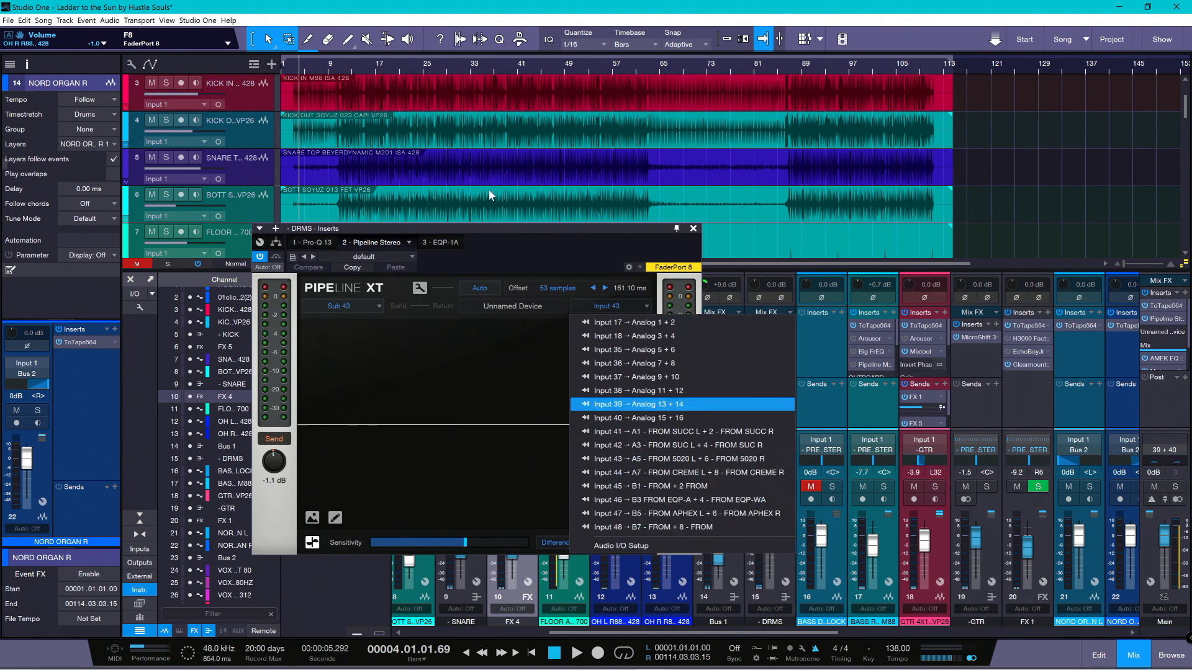
pyautogui.click(506, 225)
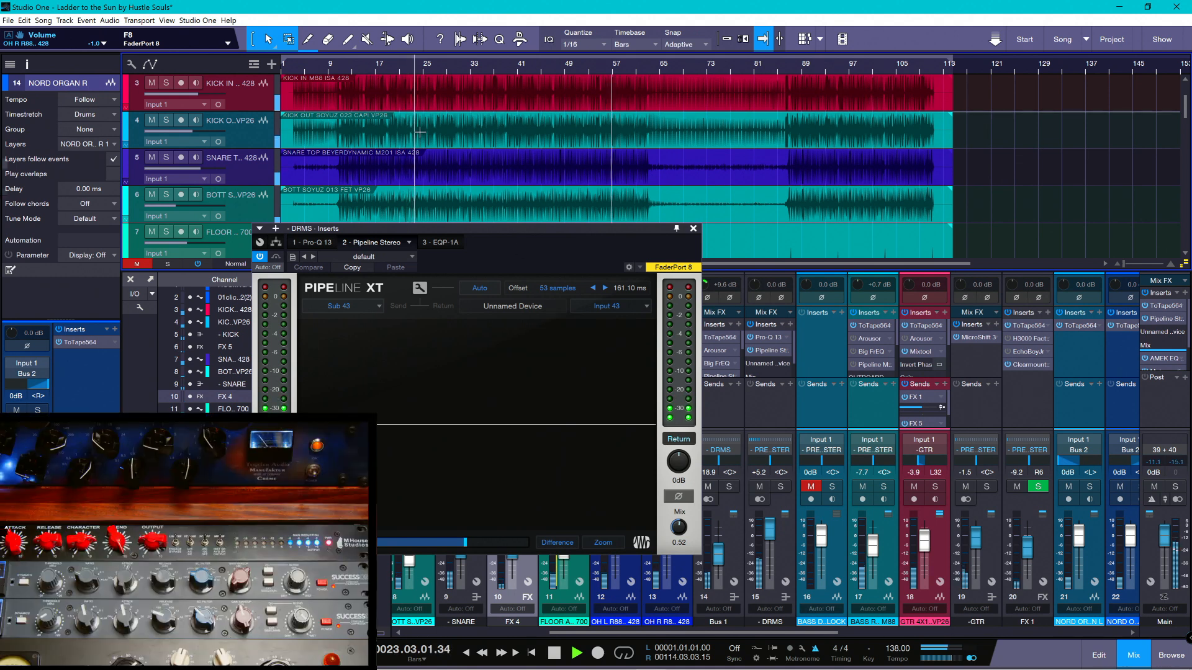
# - While the song plays, set Pipeline's send and return levels to -0.3 dB and its mix to 0.25, and stop playback
pyautogui.moveTo(505, 231); pyautogui.dragTo(722, 214)
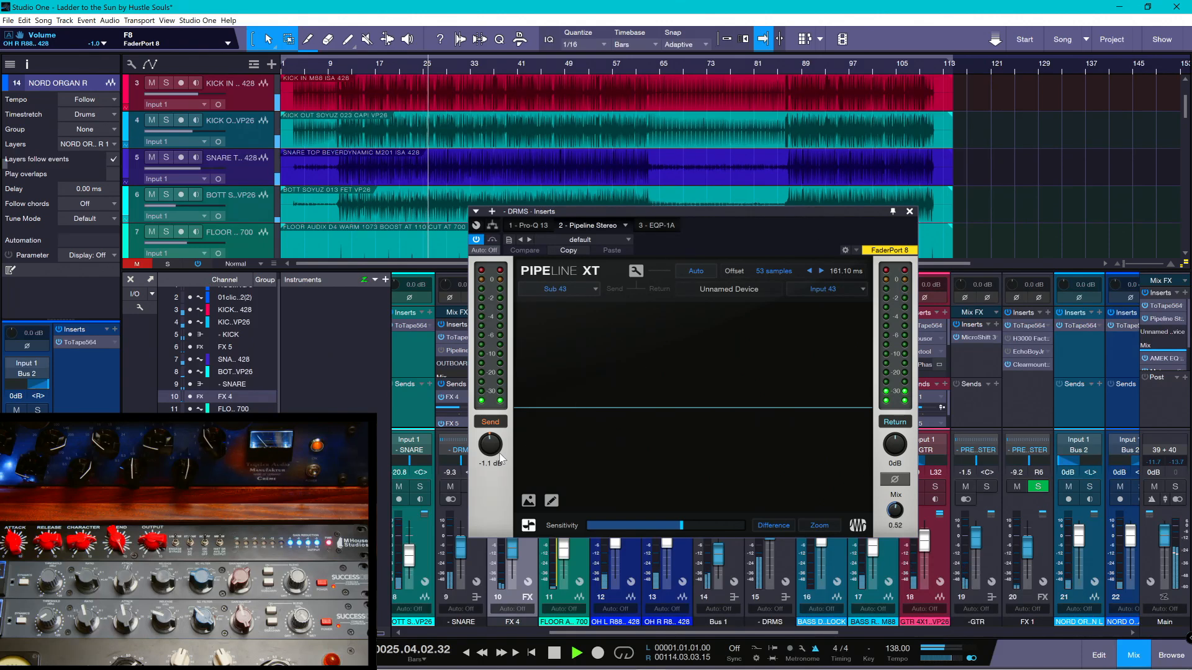
pyautogui.moveTo(500, 458)
pyautogui.mouseDown()
pyautogui.moveTo(495, 493)
pyautogui.moveTo(495, 473)
pyautogui.mouseUp()
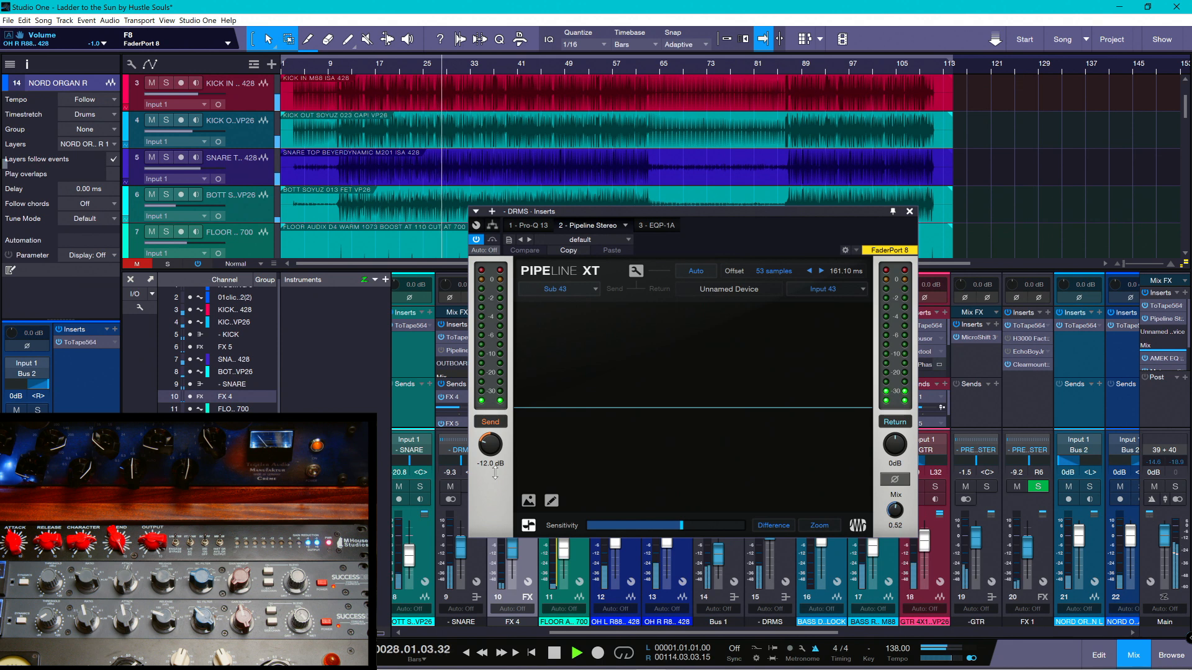
pyautogui.moveTo(894, 442)
pyautogui.mouseDown()
pyautogui.moveTo(886, 405)
pyautogui.moveTo(891, 443)
pyautogui.mouseUp()
pyautogui.press('space')
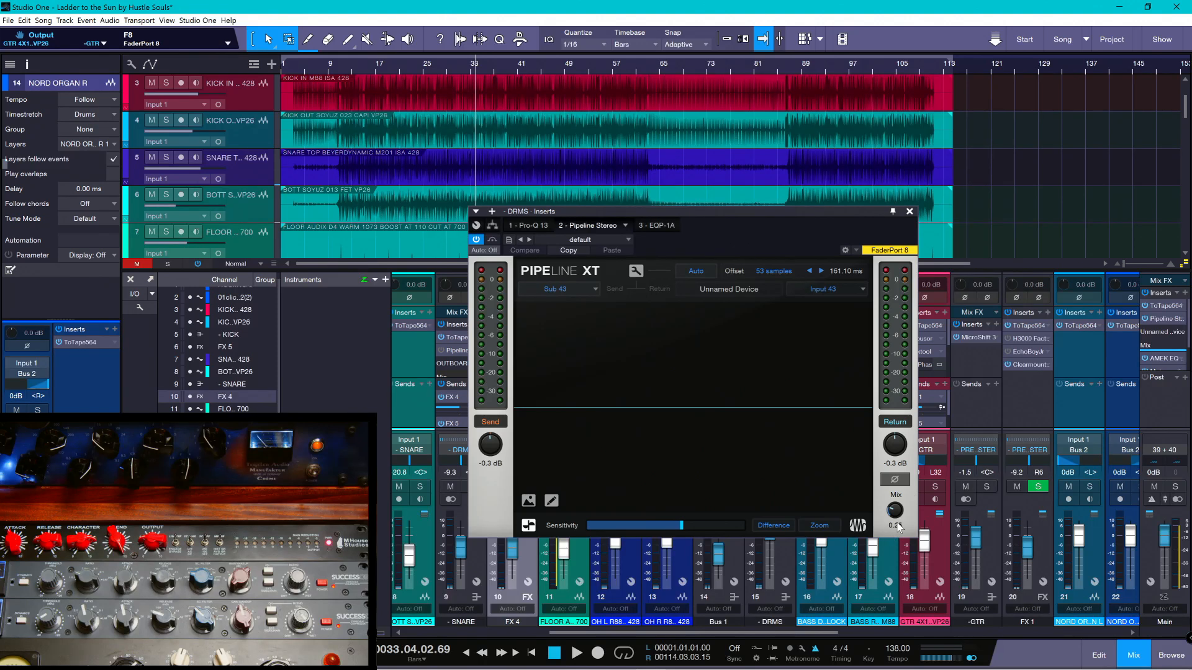
# - Play from about bar 10, compare Pipeline's mix at 0.00 and 1.00, and save the song
pyautogui.click(337, 66)
pyautogui.press('space')
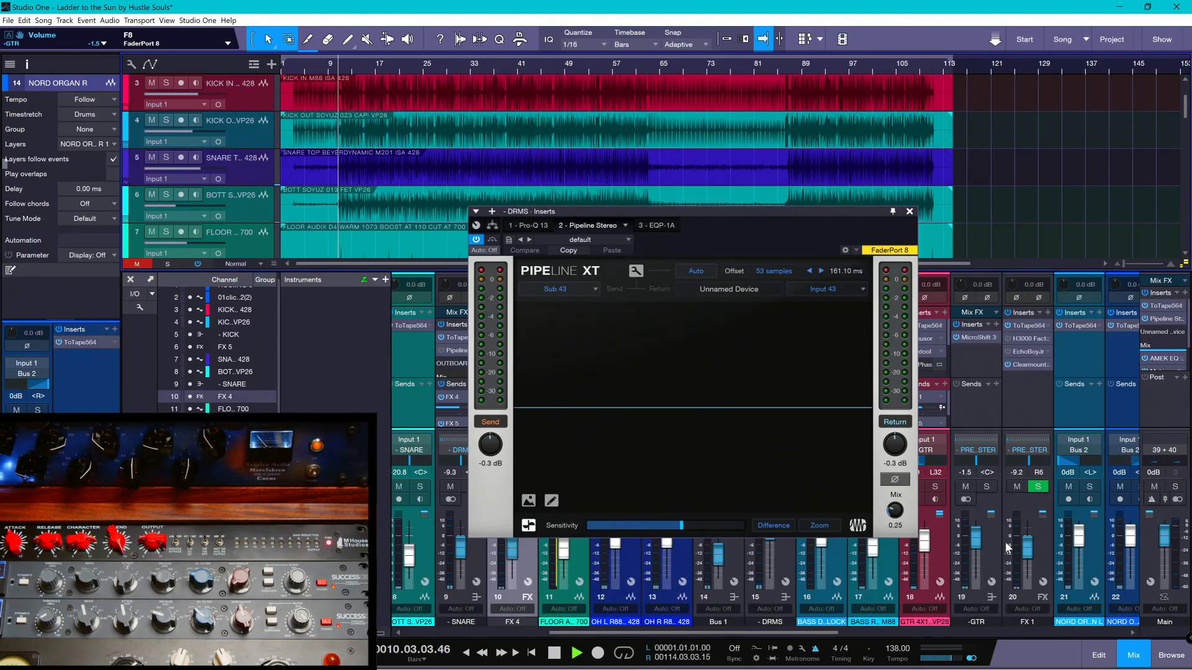
pyautogui.moveTo(896, 511); pyautogui.dragTo(888, 579)
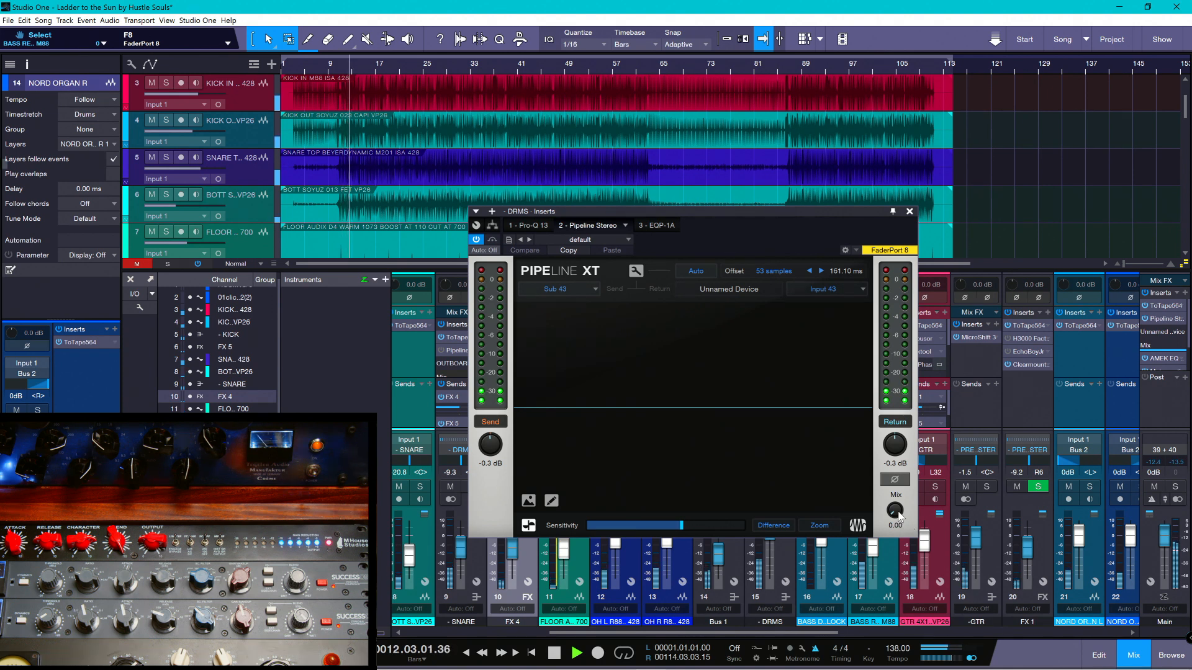
pyautogui.moveTo(898, 515); pyautogui.dragTo(905, 384)
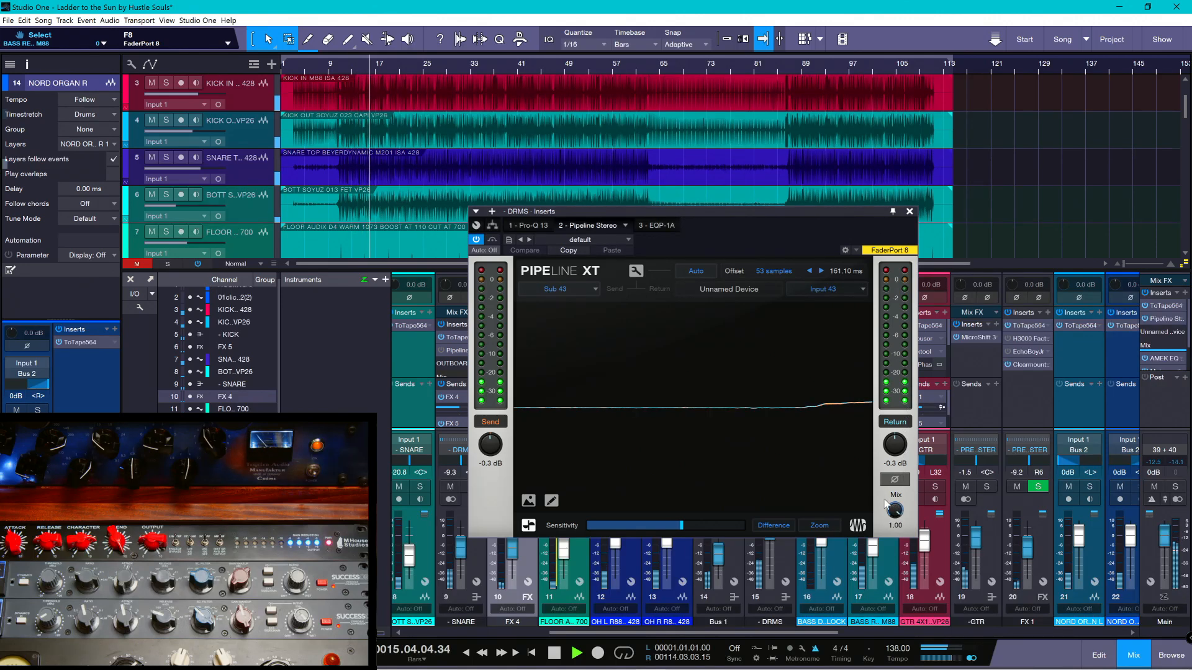
pyautogui.press('space')
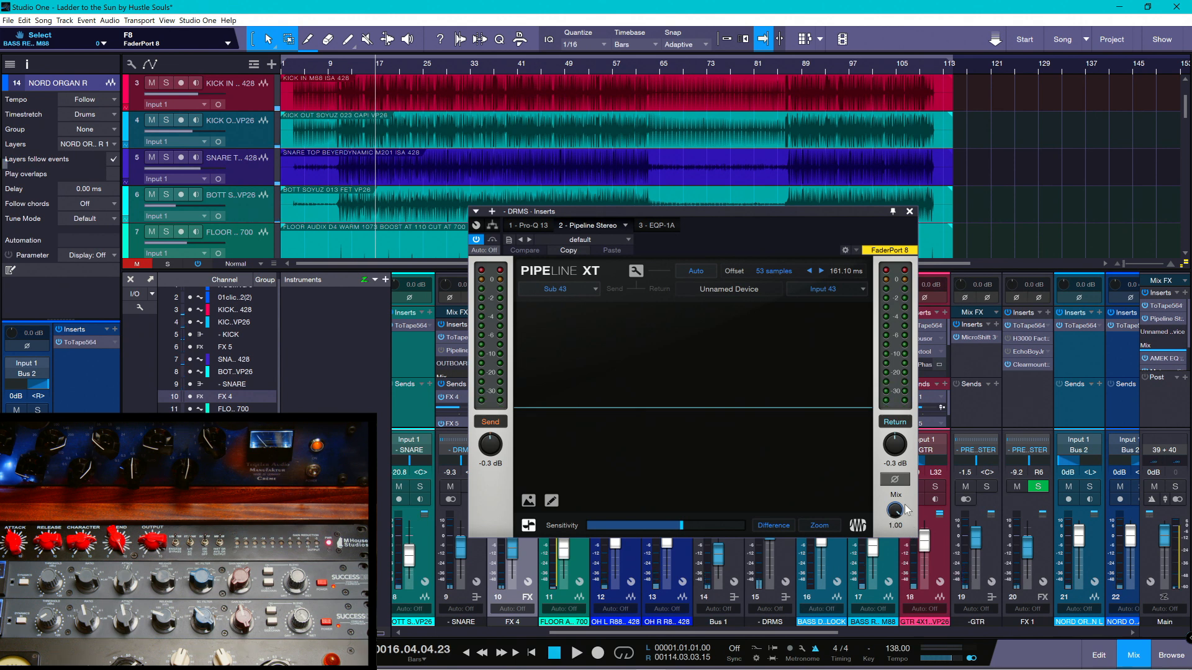
pyautogui.hotkey('ctrl', 's')
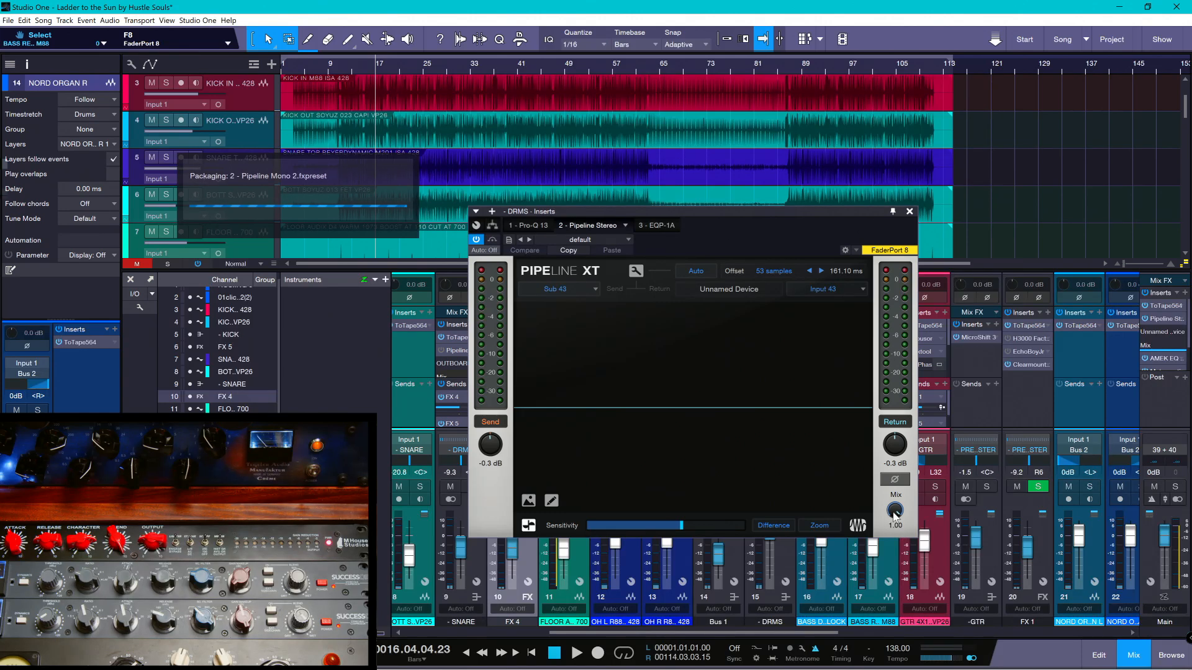
# - Audition Pipeline's mix from 0.00 up to 1.00 during playback and set it to 0.23
pyautogui.moveTo(894, 513); pyautogui.dragTo(878, 563)
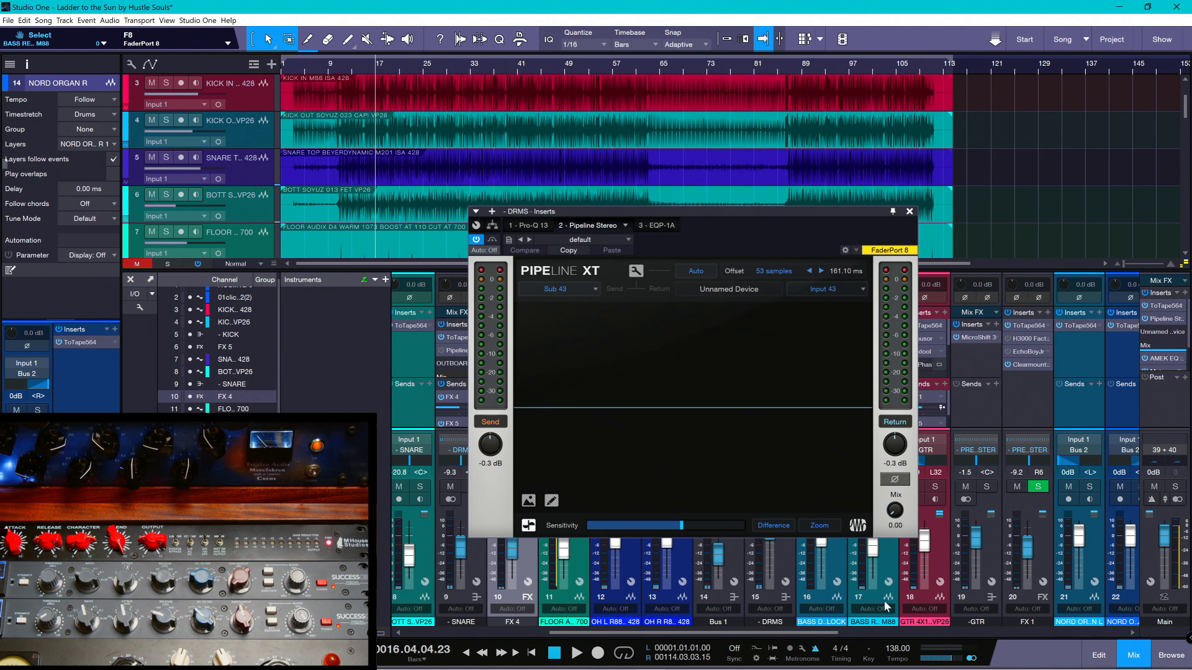
pyautogui.press('space')
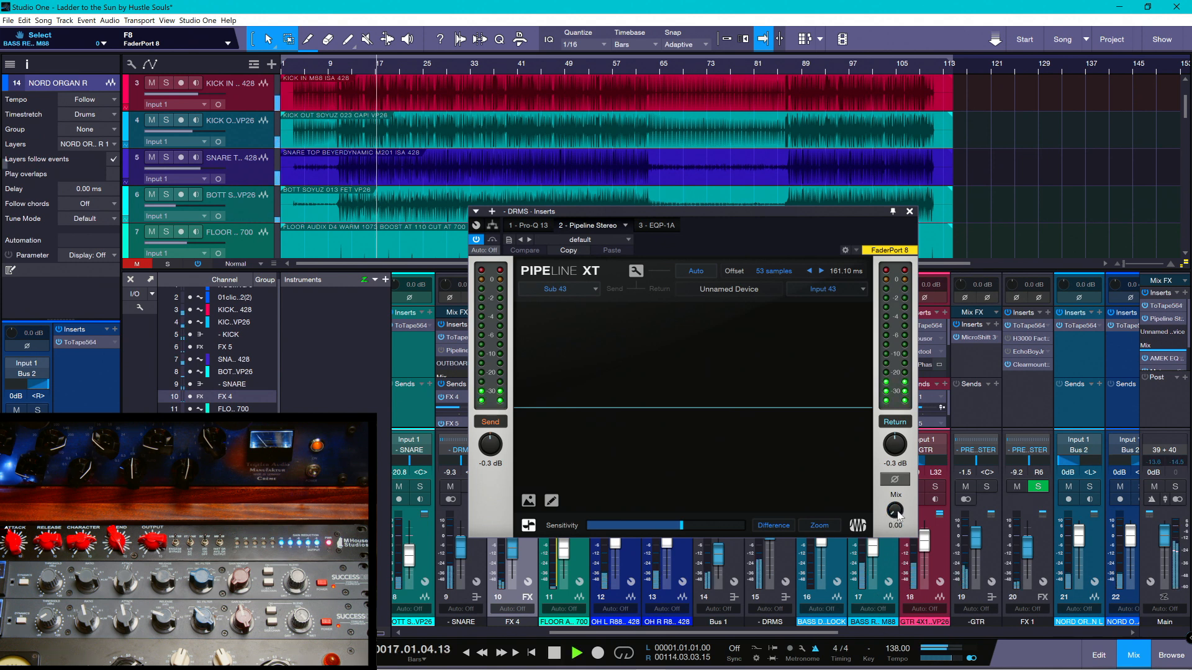
pyautogui.moveTo(898, 515); pyautogui.dragTo(900, 471)
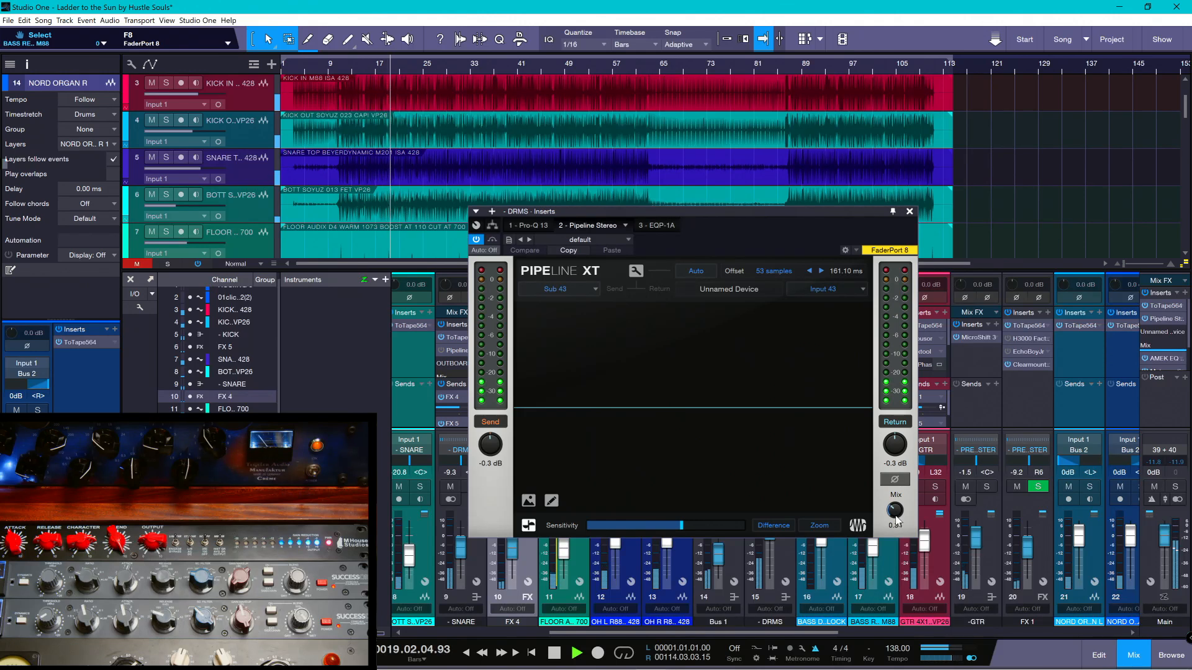
pyautogui.moveTo(898, 513); pyautogui.dragTo(910, 425)
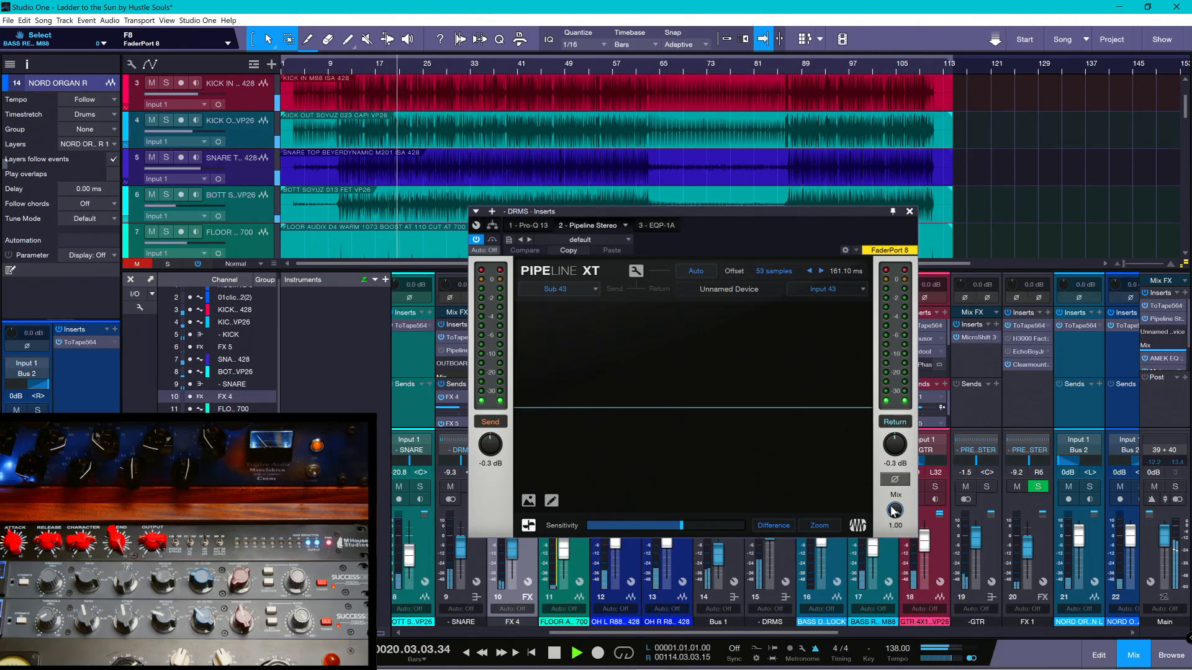
pyautogui.moveTo(894, 513); pyautogui.dragTo(862, 569)
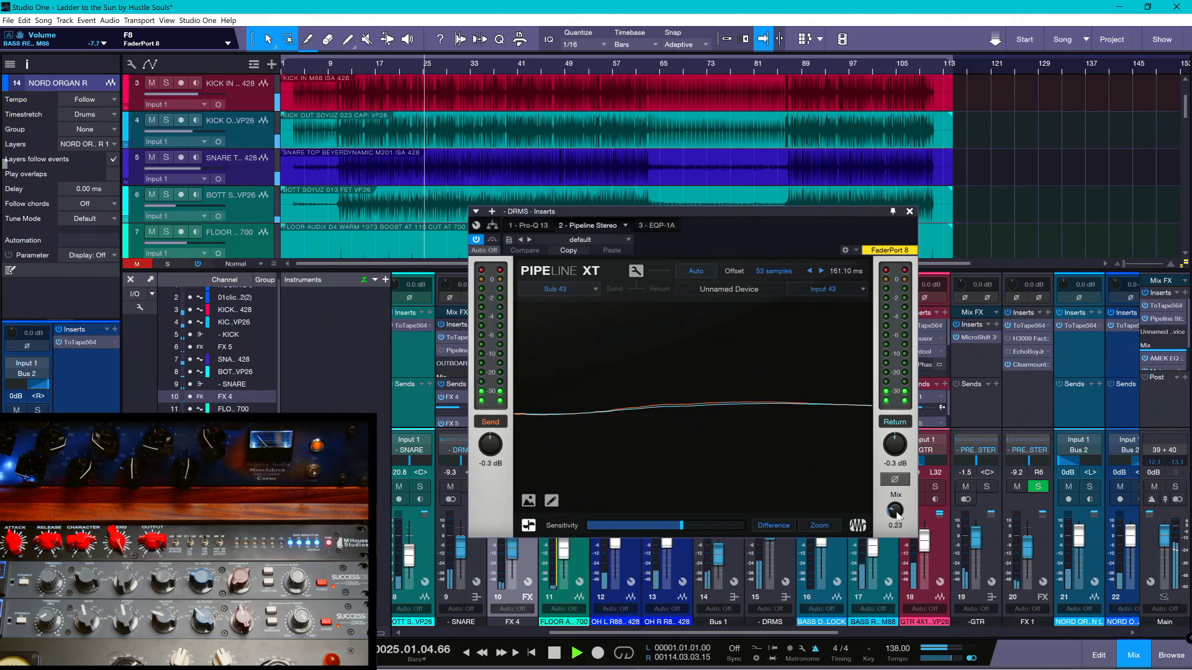
# - Raise Pipeline's send to +5.3 dB, lower its return to -4.6 dB, and audition it with the mix at 1.00
pyautogui.press('space')
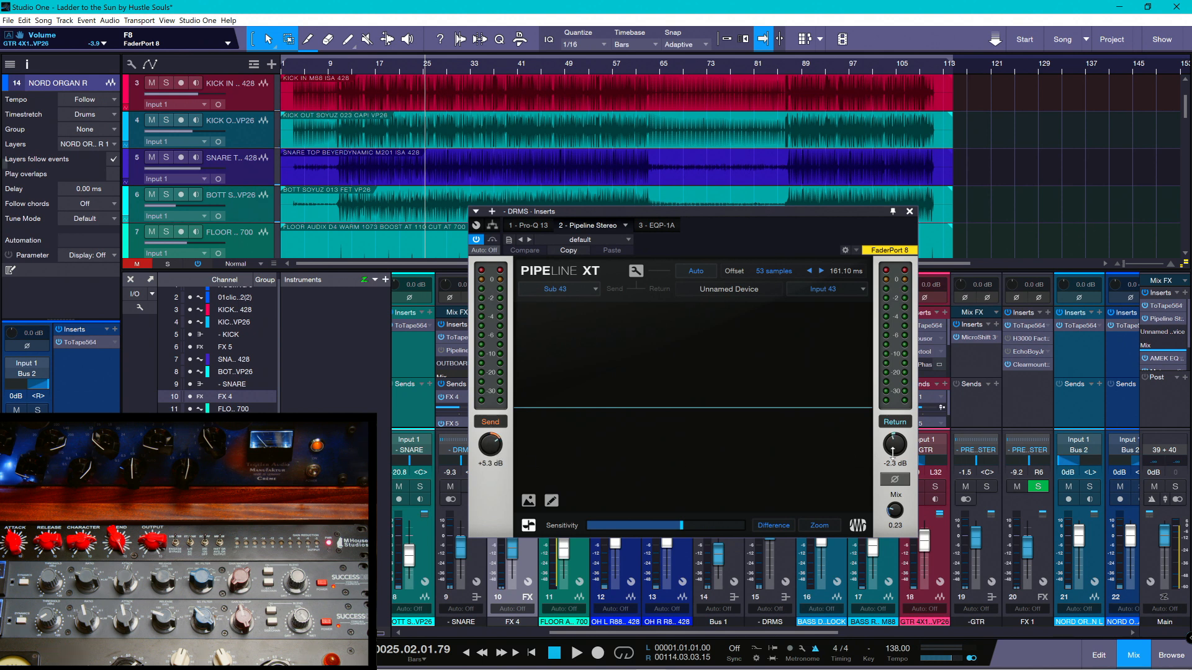
pyautogui.moveTo(893, 452); pyautogui.dragTo(891, 469)
pyautogui.press('space')
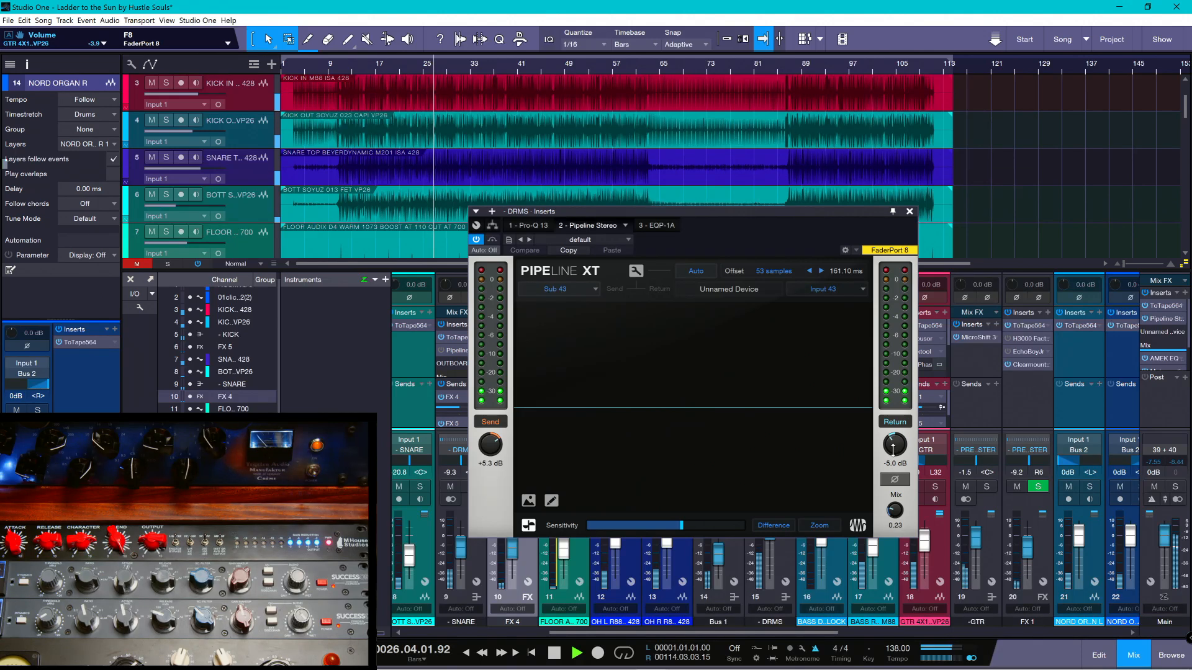
pyautogui.moveTo(892, 448); pyautogui.dragTo(890, 466)
pyautogui.moveTo(899, 515); pyautogui.dragTo(898, 429)
pyautogui.moveTo(898, 440); pyautogui.dragTo(898, 438)
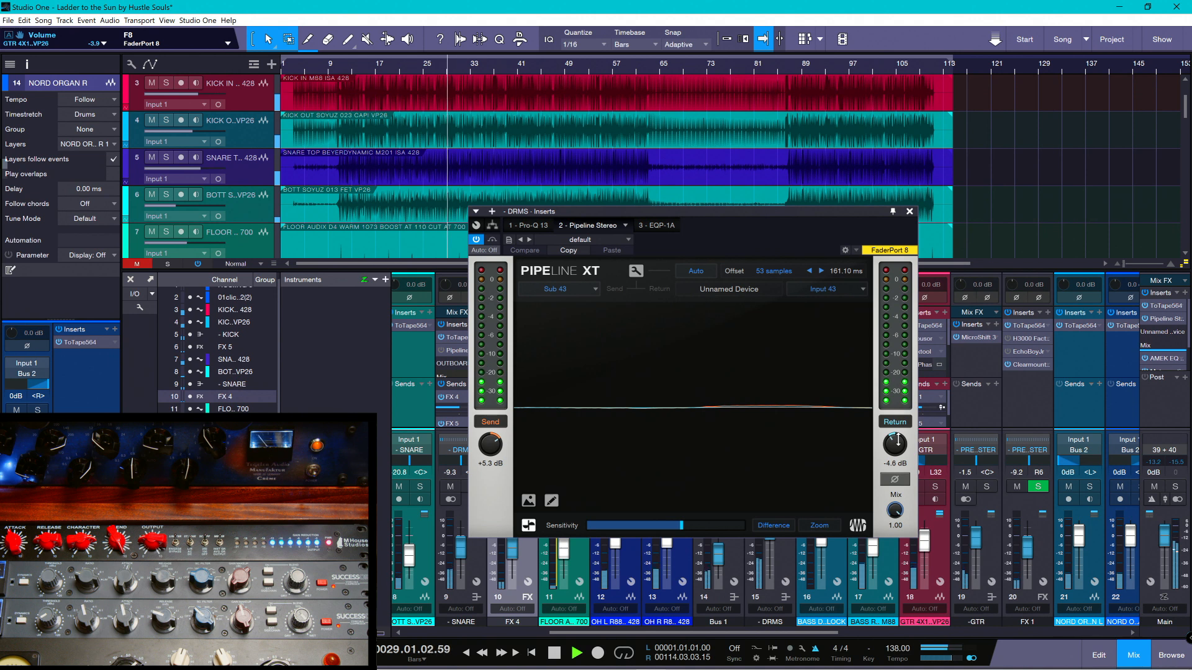
# - Raise Pipeline's send to +7.2 dB and match its return to -0.5 dB, comparing the mix near dry and at 1.00
pyautogui.moveTo(489, 454); pyautogui.dragTo(490, 436)
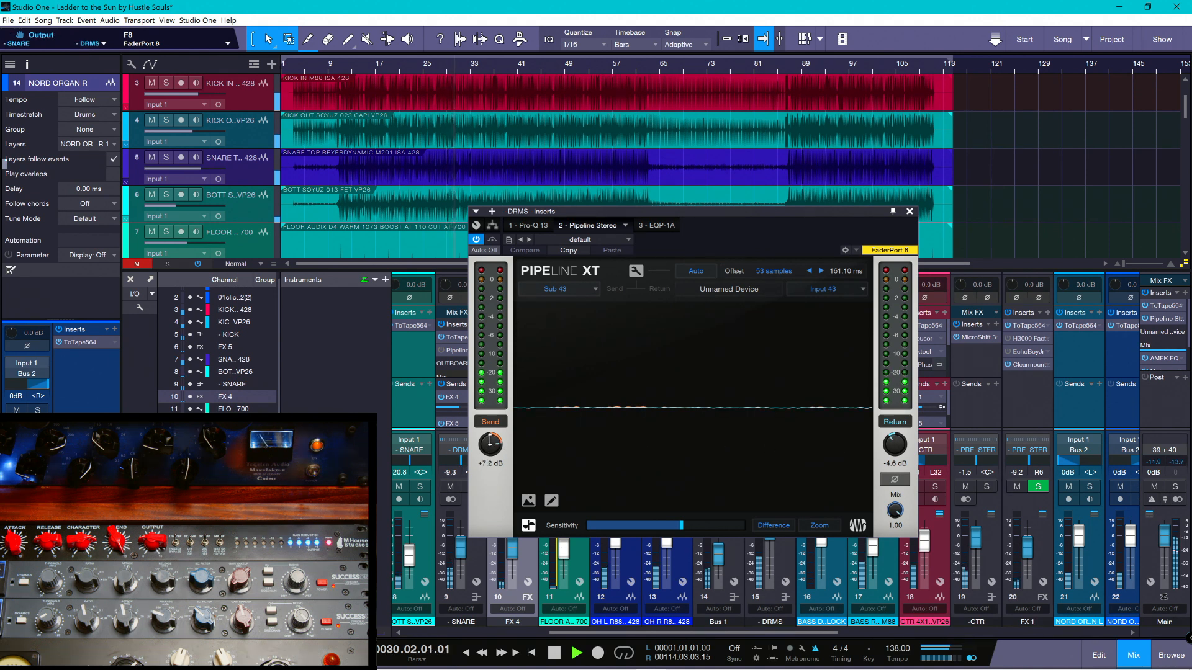
pyautogui.moveTo(899, 453); pyautogui.dragTo(897, 451)
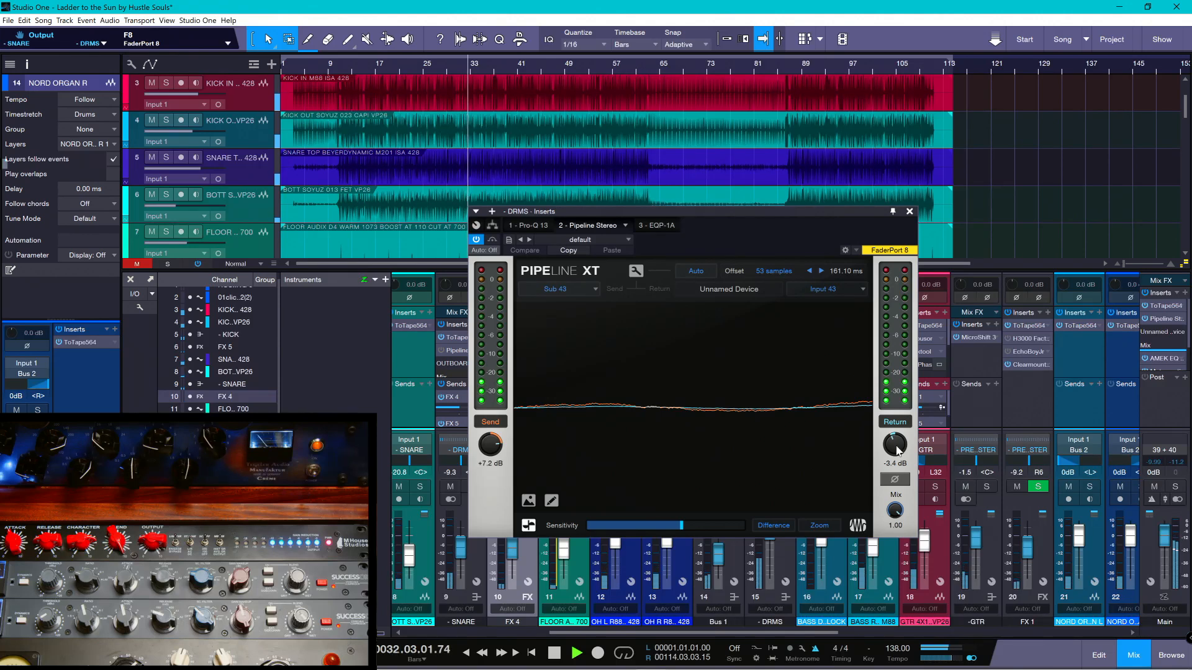
pyautogui.moveTo(894, 509); pyautogui.dragTo(896, 504)
pyautogui.moveTo(901, 444); pyautogui.dragTo(898, 434)
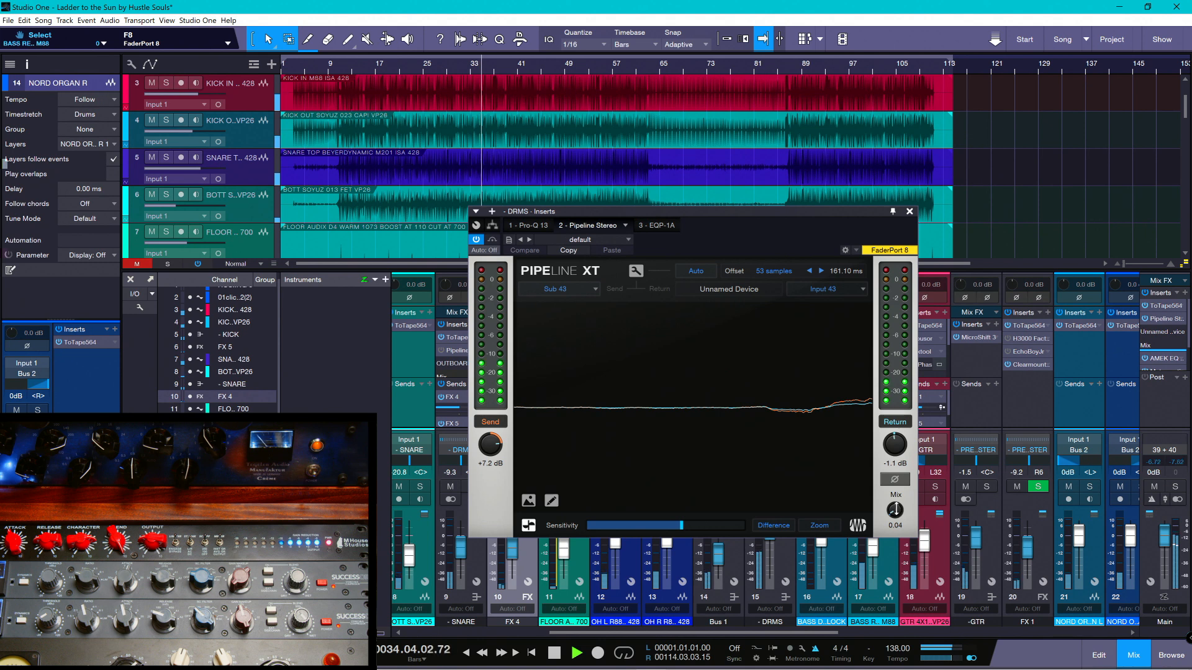
pyautogui.moveTo(898, 507); pyautogui.dragTo(898, 488)
pyautogui.moveTo(894, 446); pyautogui.dragTo(895, 441)
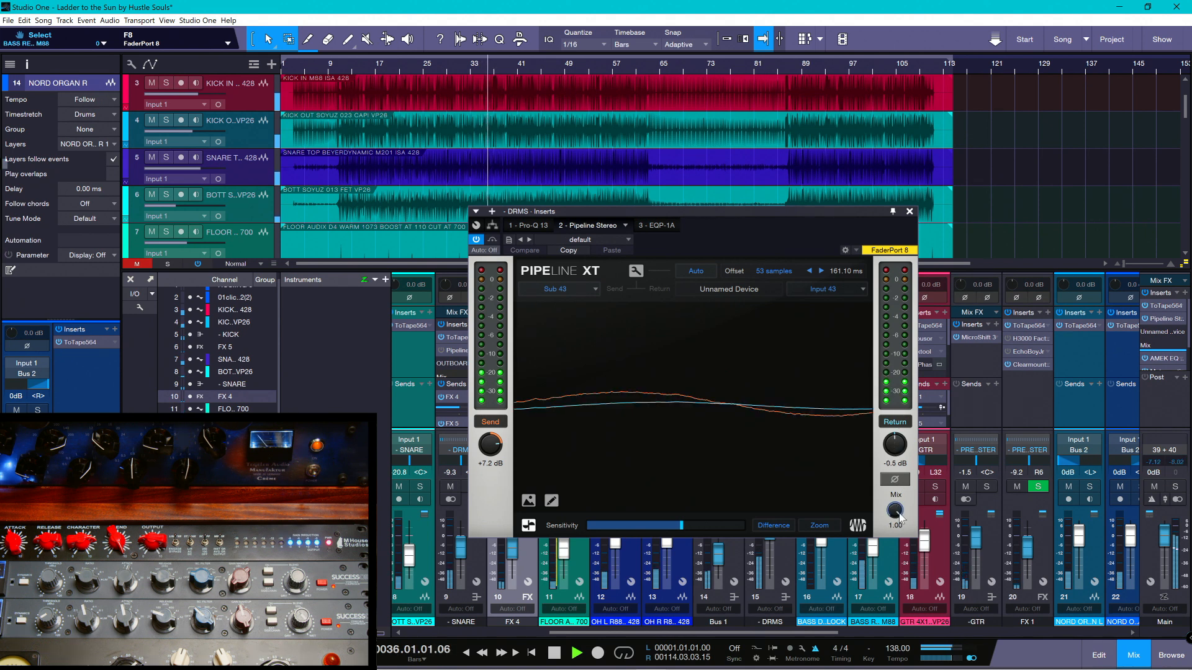
# - Compare Pipeline's mix near dry, set it to 0.23, close the plug-in window, and stop playback
pyautogui.moveTo(900, 516); pyautogui.dragTo(897, 510)
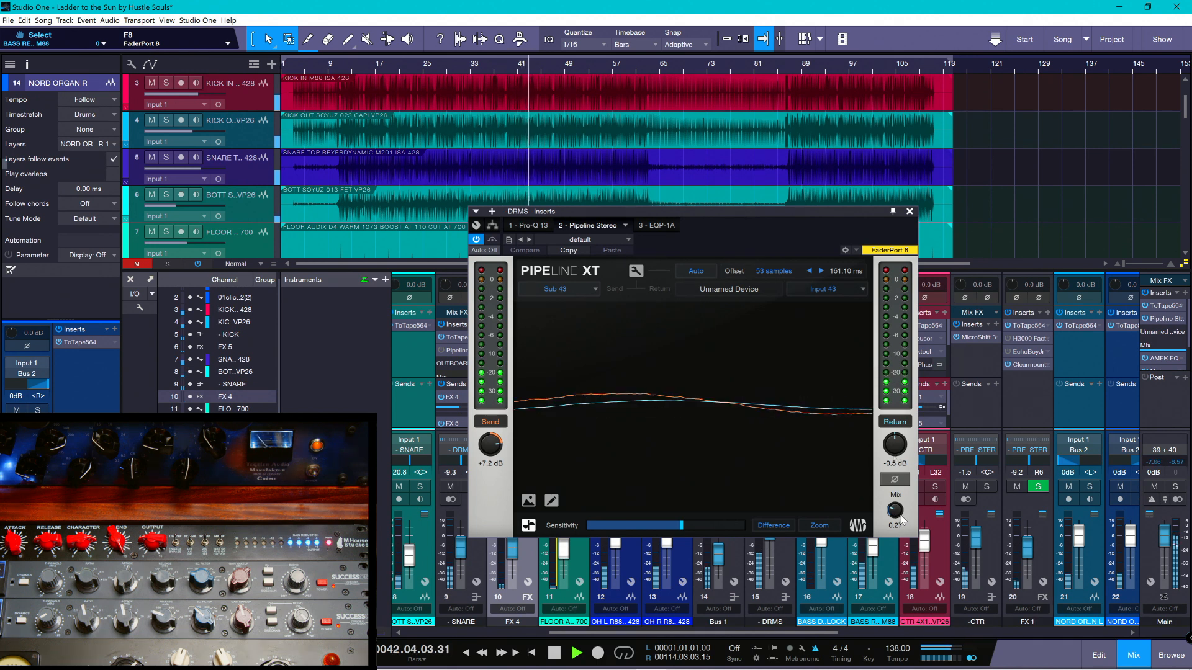
pyautogui.moveTo(893, 508); pyautogui.dragTo(891, 523)
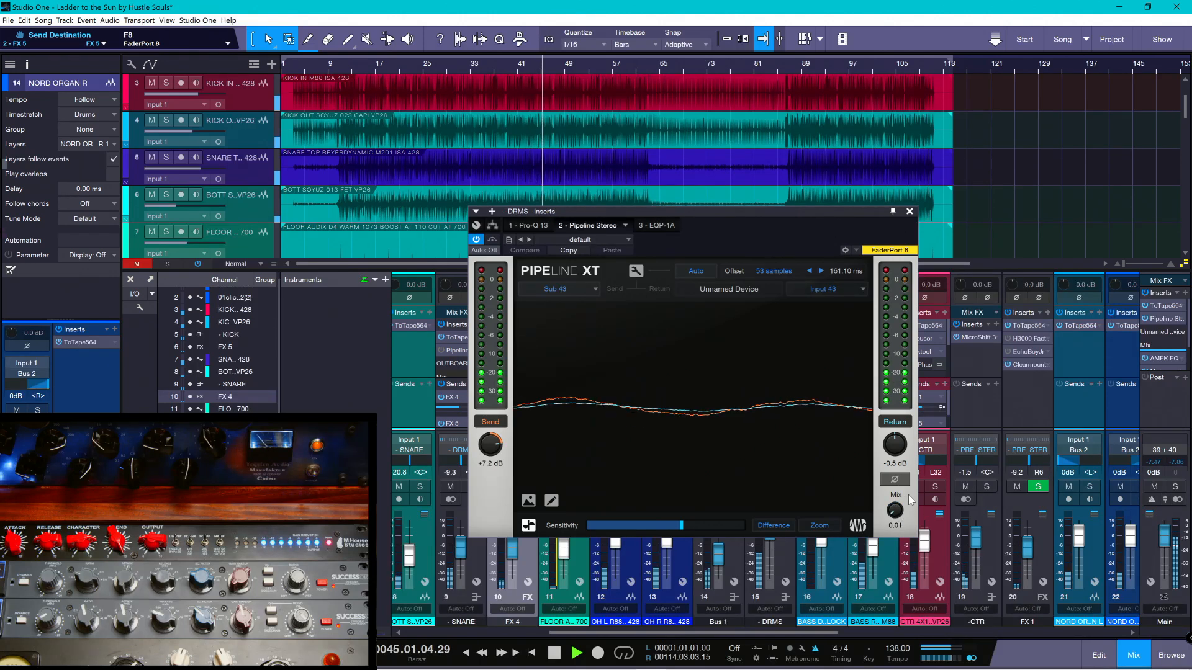
pyautogui.moveTo(892, 512)
pyautogui.mouseDown()
pyautogui.moveTo(893, 494)
pyautogui.moveTo(897, 513)
pyautogui.mouseUp()
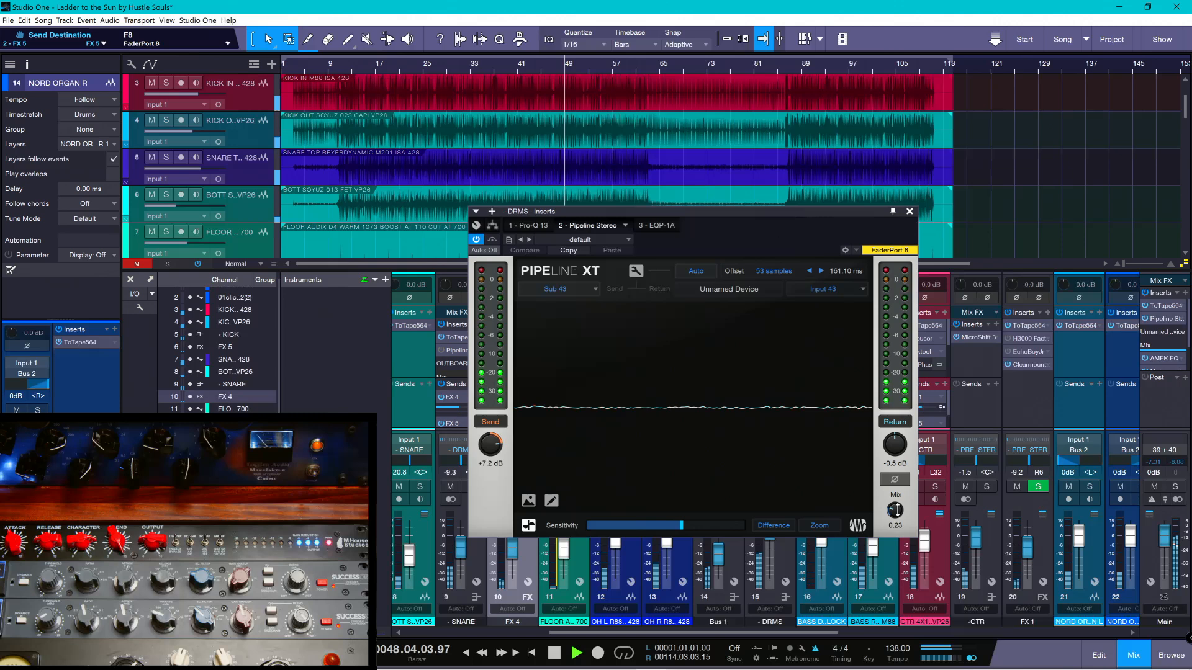
pyautogui.click(909, 214)
pyautogui.press('space')
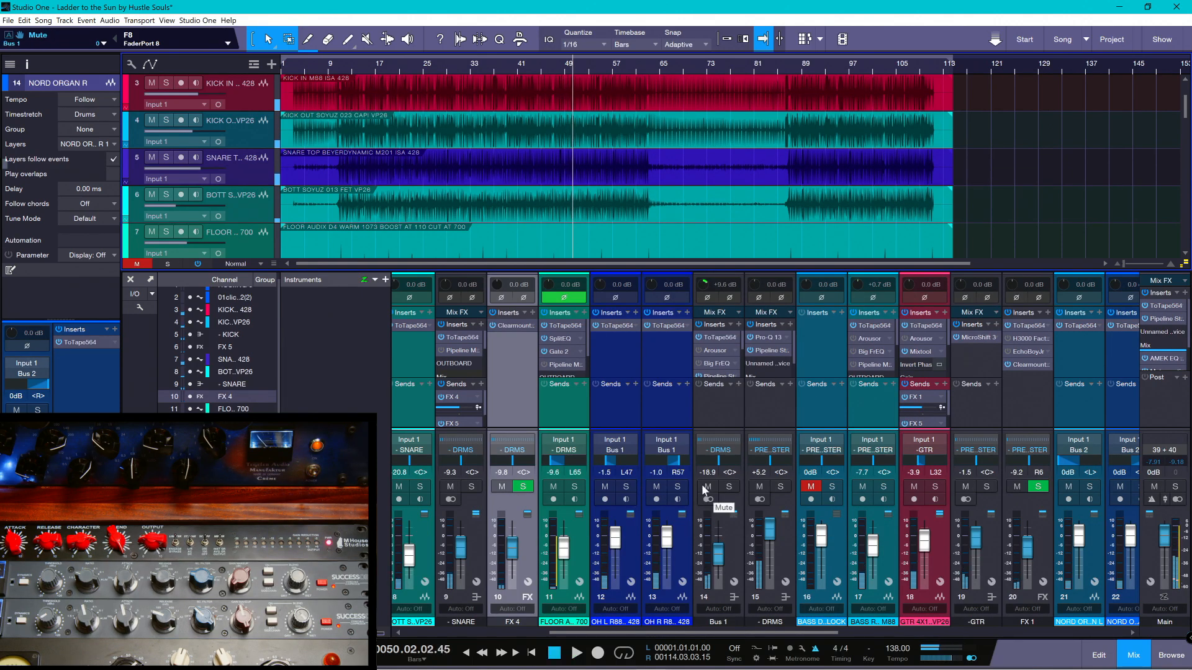
# - Lower the DRMS bus volume to +2.3 dB, checking the level against the full mix during playback
pyautogui.moveTo(770, 529); pyautogui.dragTo(769, 535)
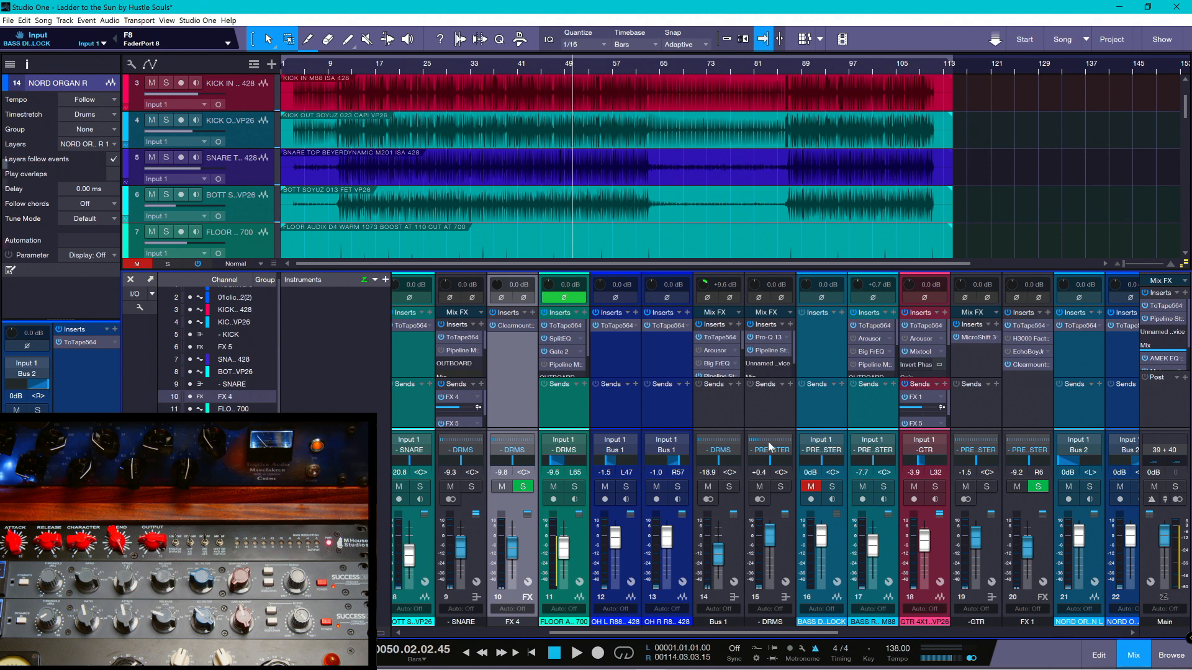
pyautogui.press('space')
pyautogui.moveTo(770, 539); pyautogui.dragTo(770, 535)
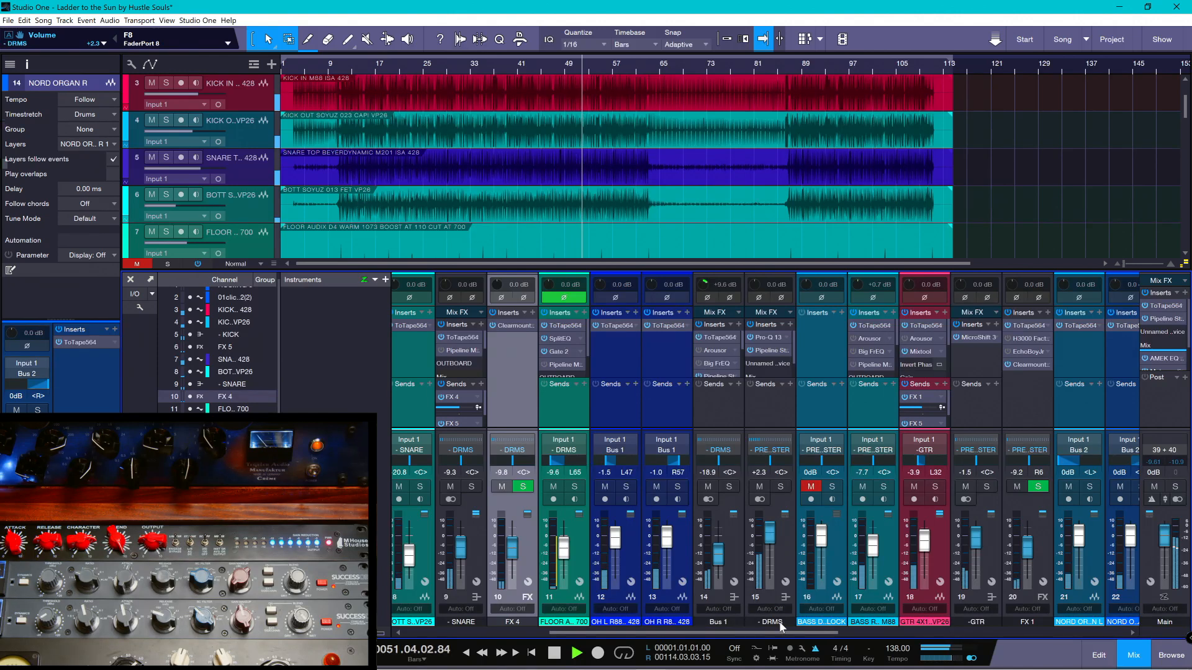
pyautogui.moveTo(779, 631); pyautogui.dragTo(1065, 632)
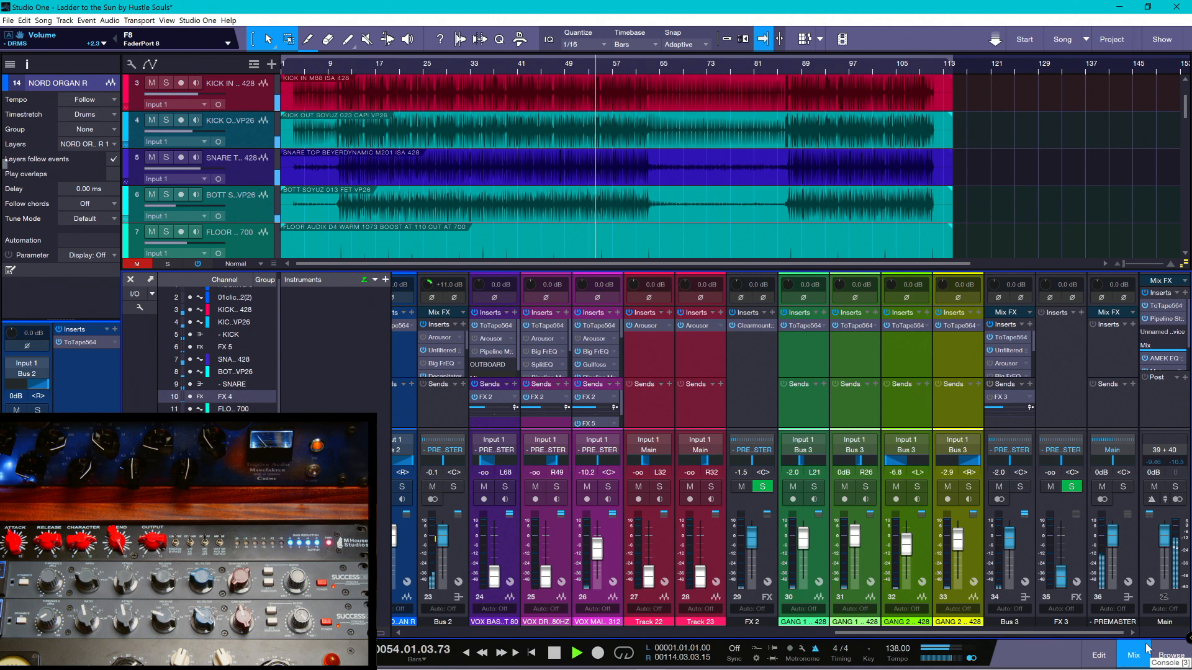
pyautogui.press('space')
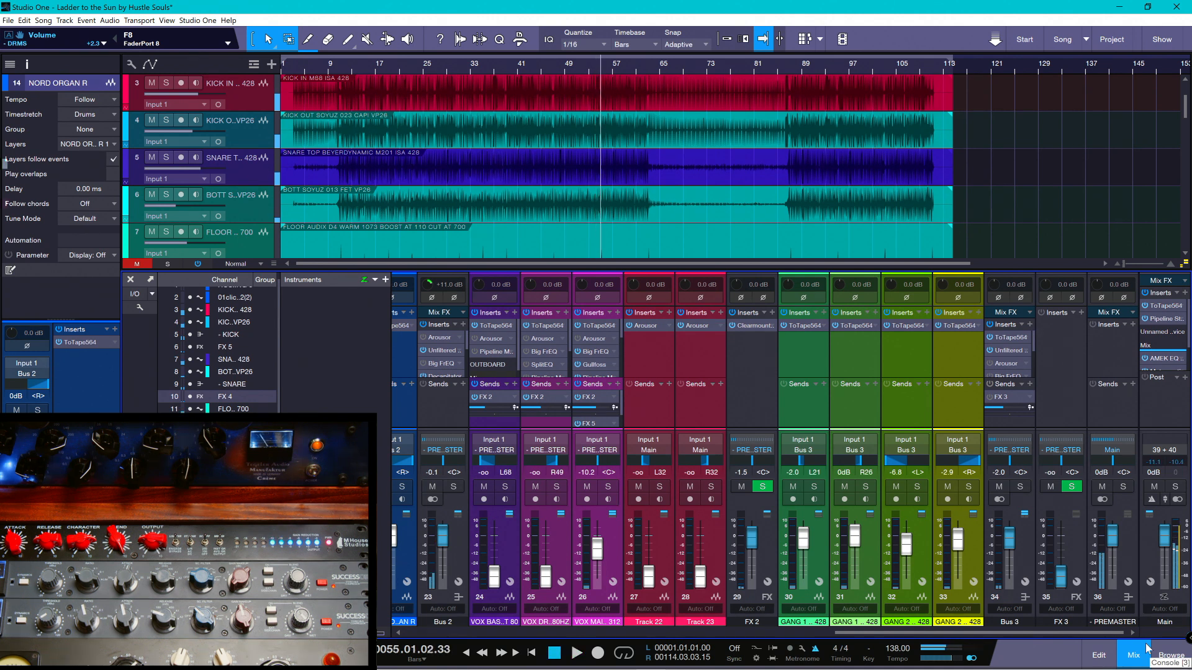
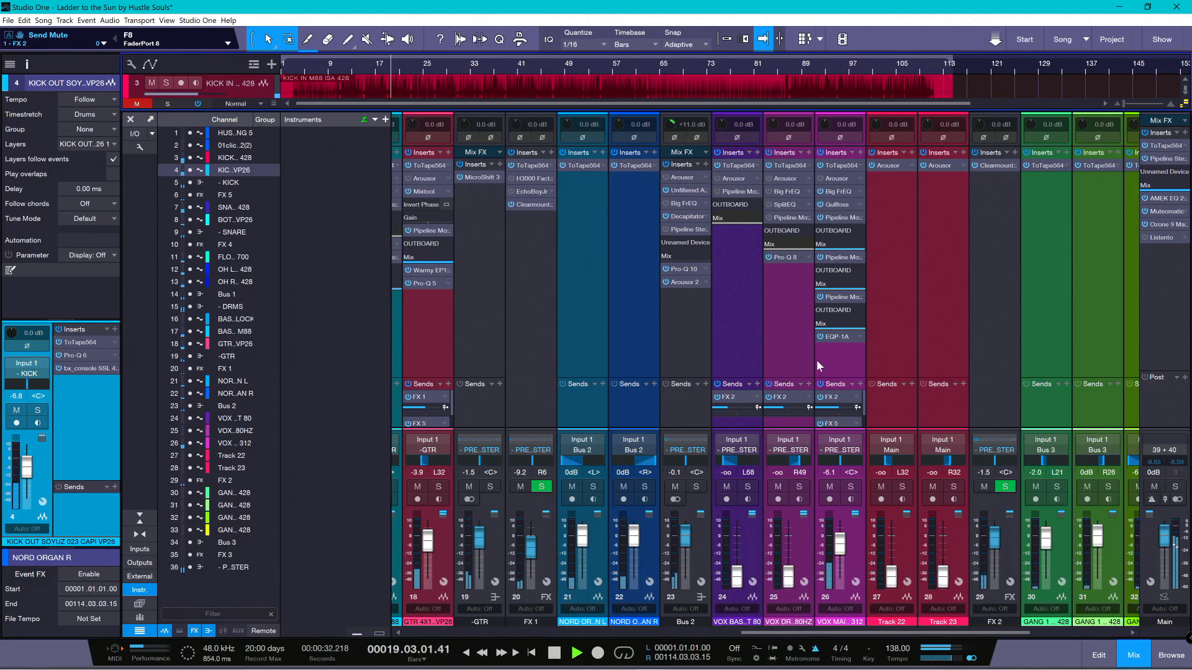
# - Audition the main vocal on channel 26 in solo, save the song, and return to the full mix with playback stopped
pyautogui.click(851, 488)
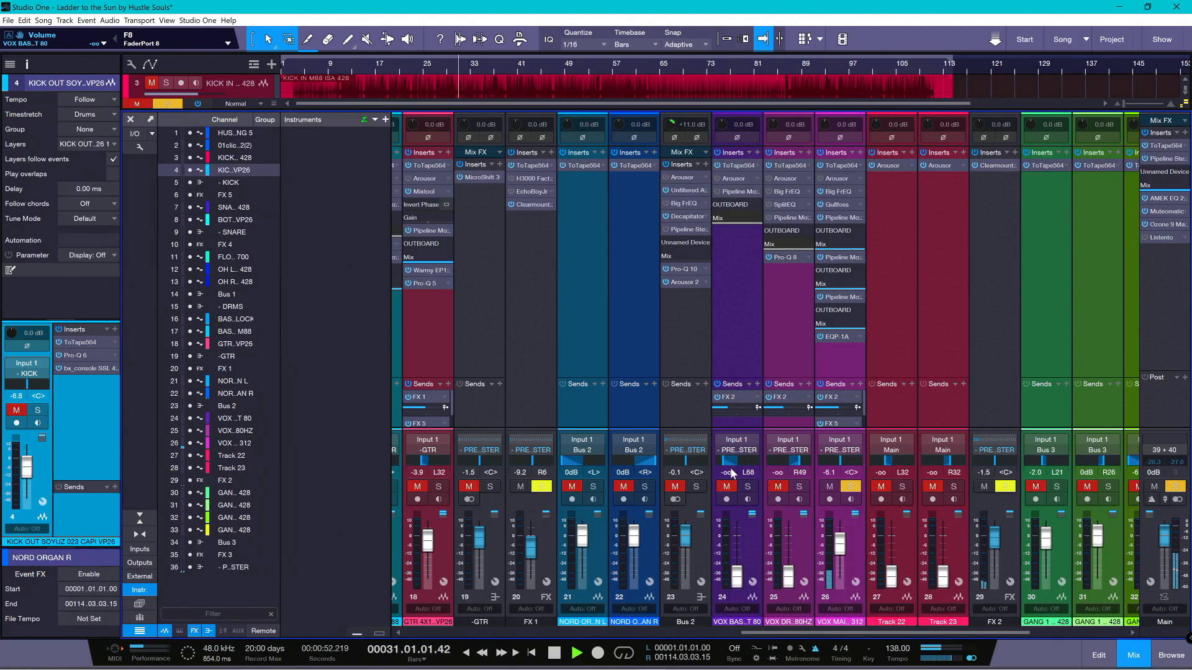
pyautogui.press('space')
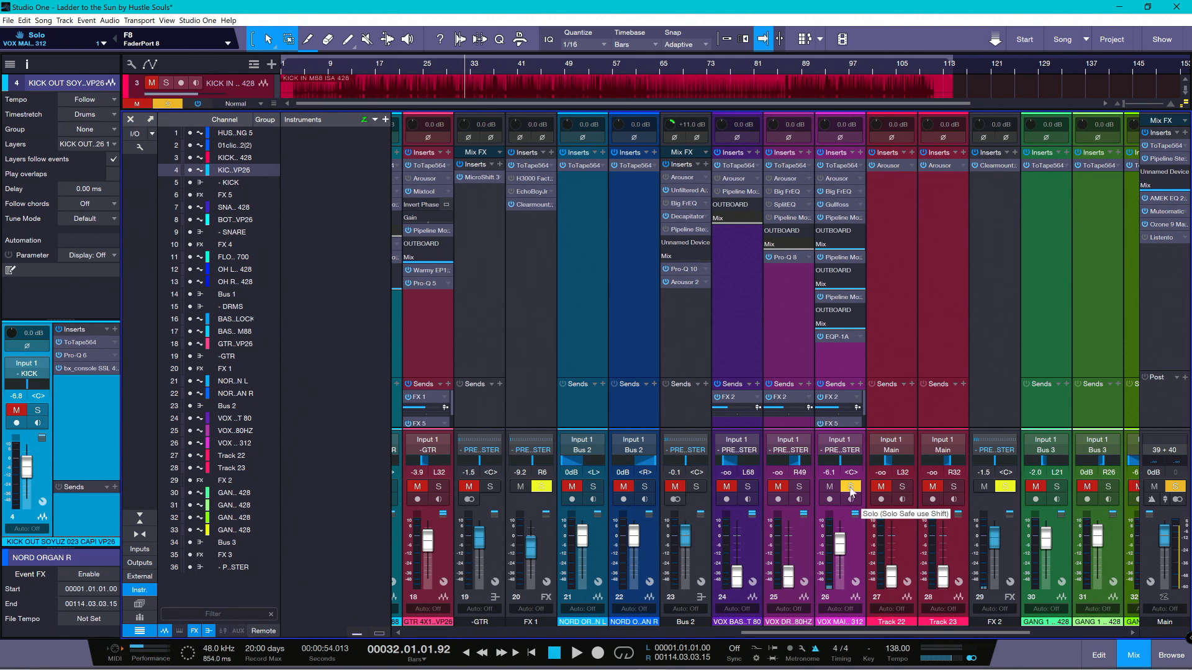
pyautogui.hotkey('ctrl', 's')
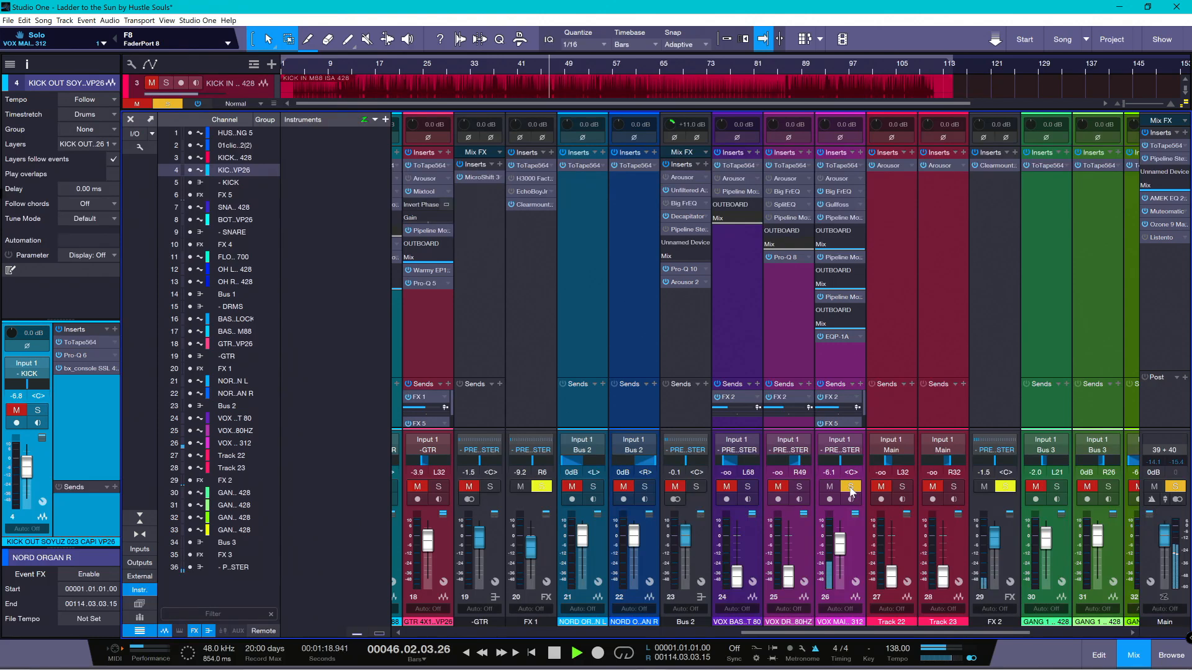
pyautogui.press('space')
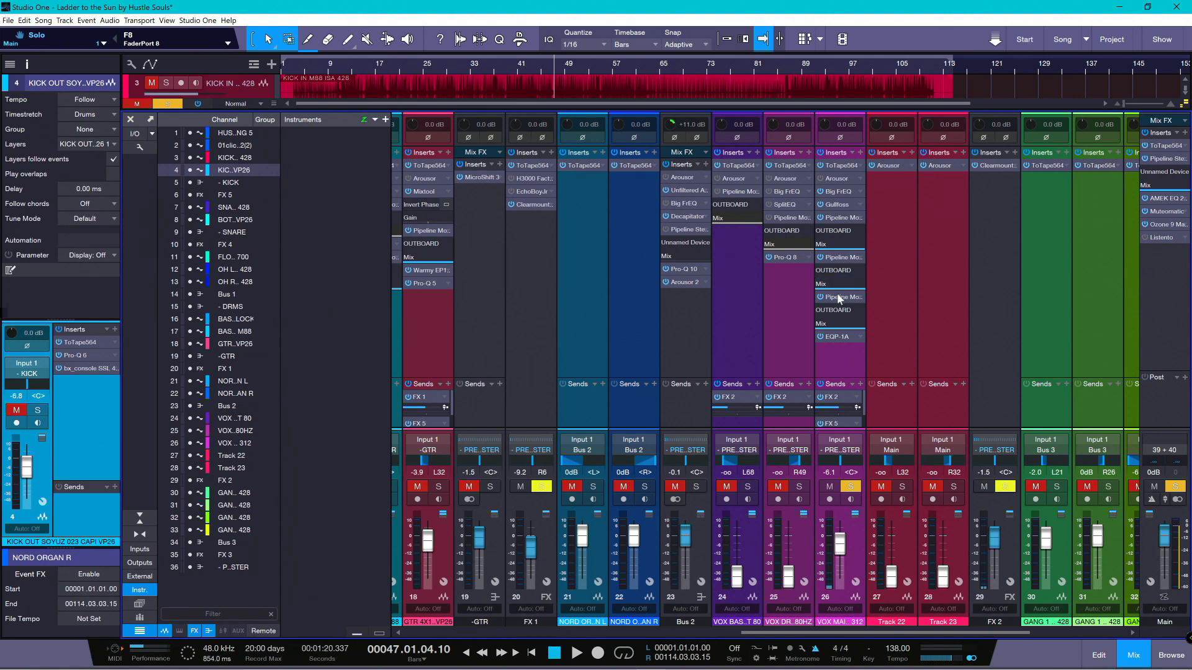
pyautogui.click(848, 488)
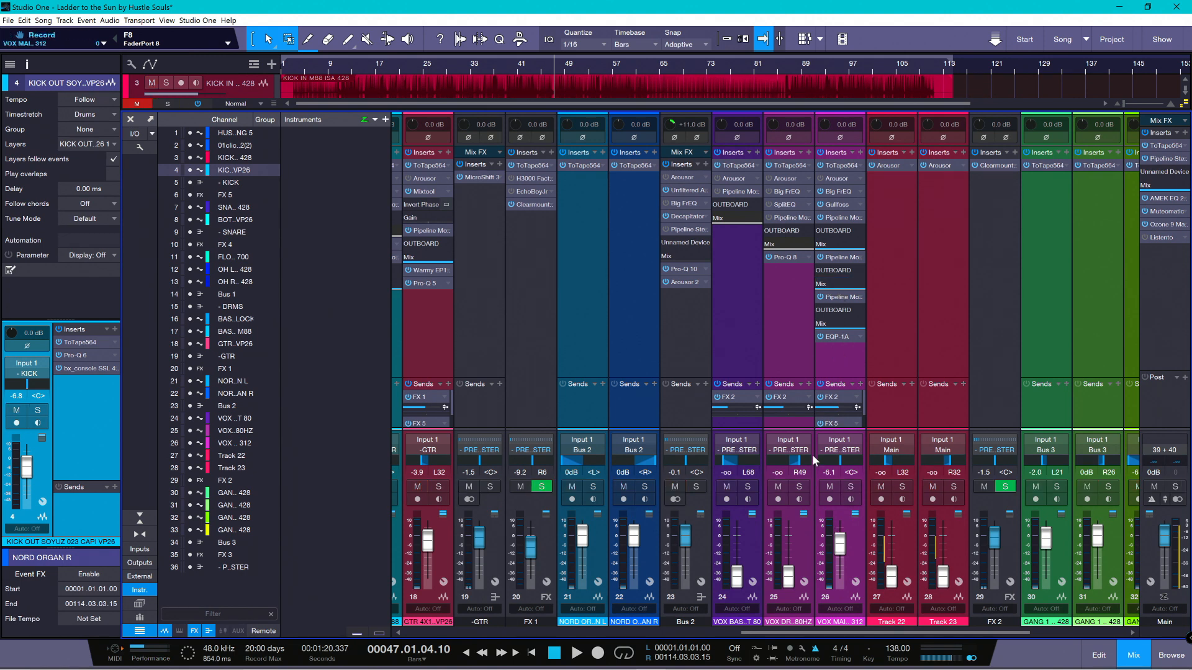
# - Play the full mix from an earlier point and lower the KICK bus volume to -10.9 dB
pyautogui.press('space')
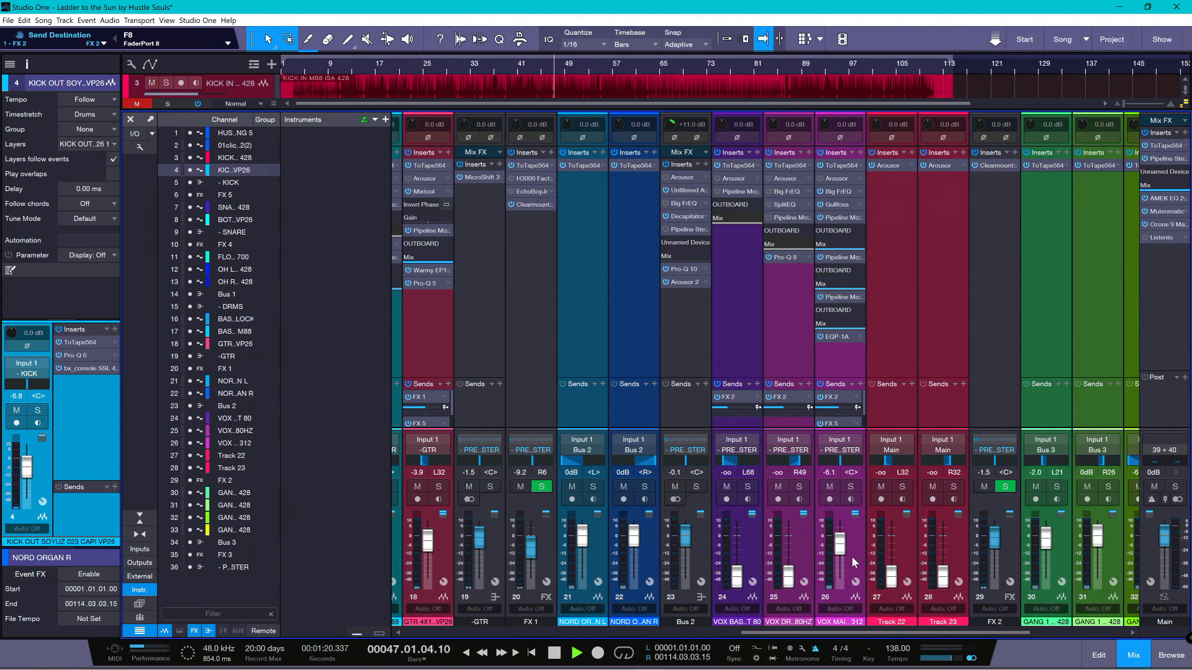
pyautogui.click(374, 65)
pyautogui.click(374, 64)
pyautogui.moveTo(785, 632); pyautogui.dragTo(910, 630)
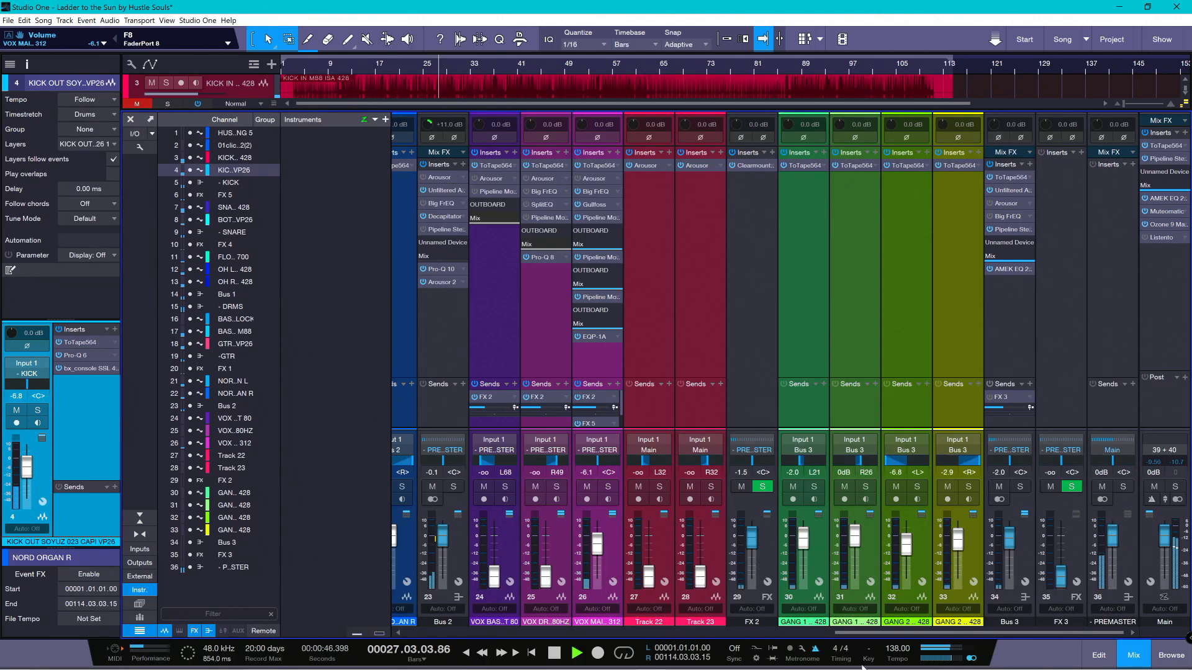
pyautogui.moveTo(858, 632); pyautogui.dragTo(397, 633)
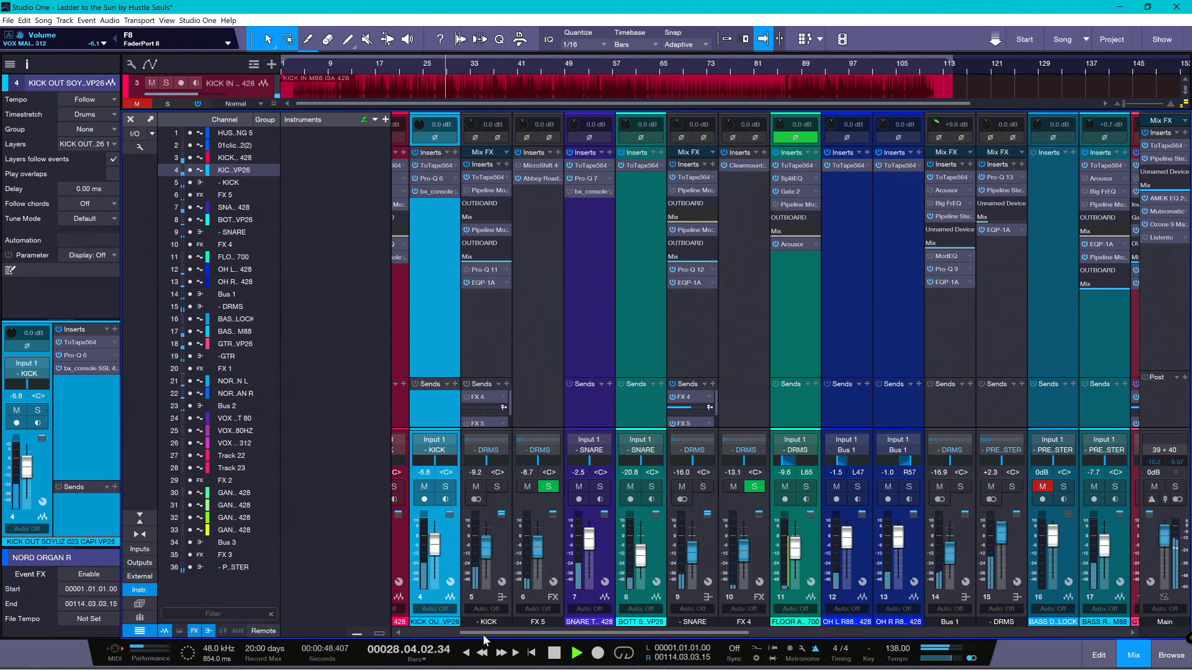
pyautogui.scroll(-1, 485, 569)
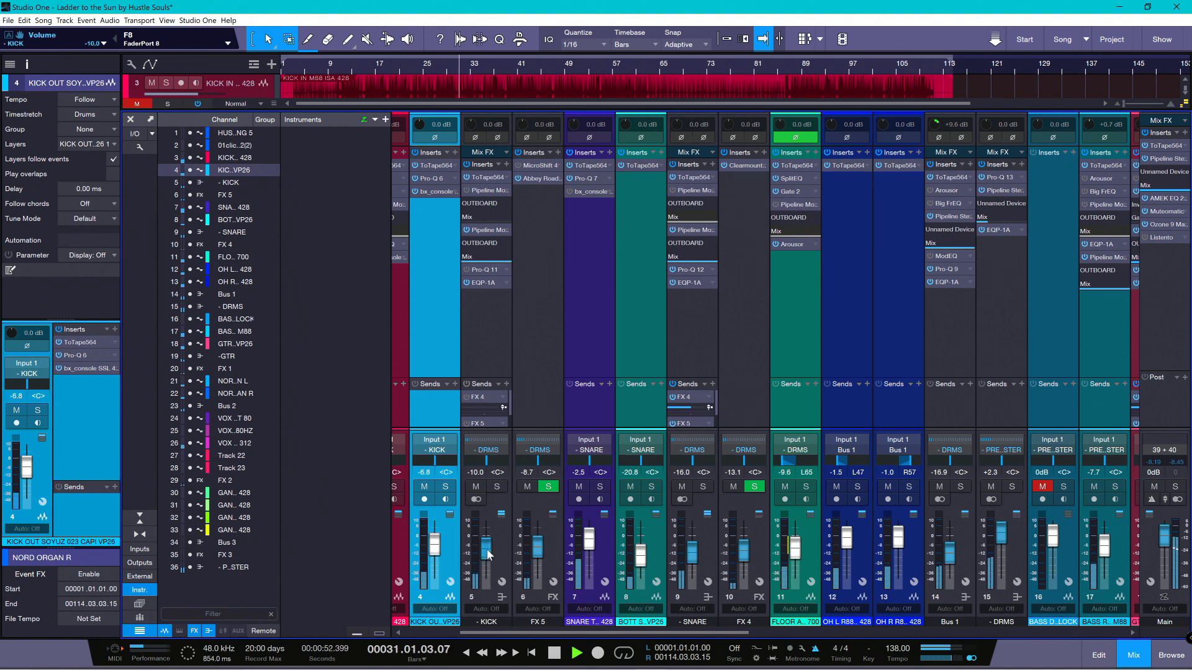
pyautogui.scroll(-1, 485, 558)
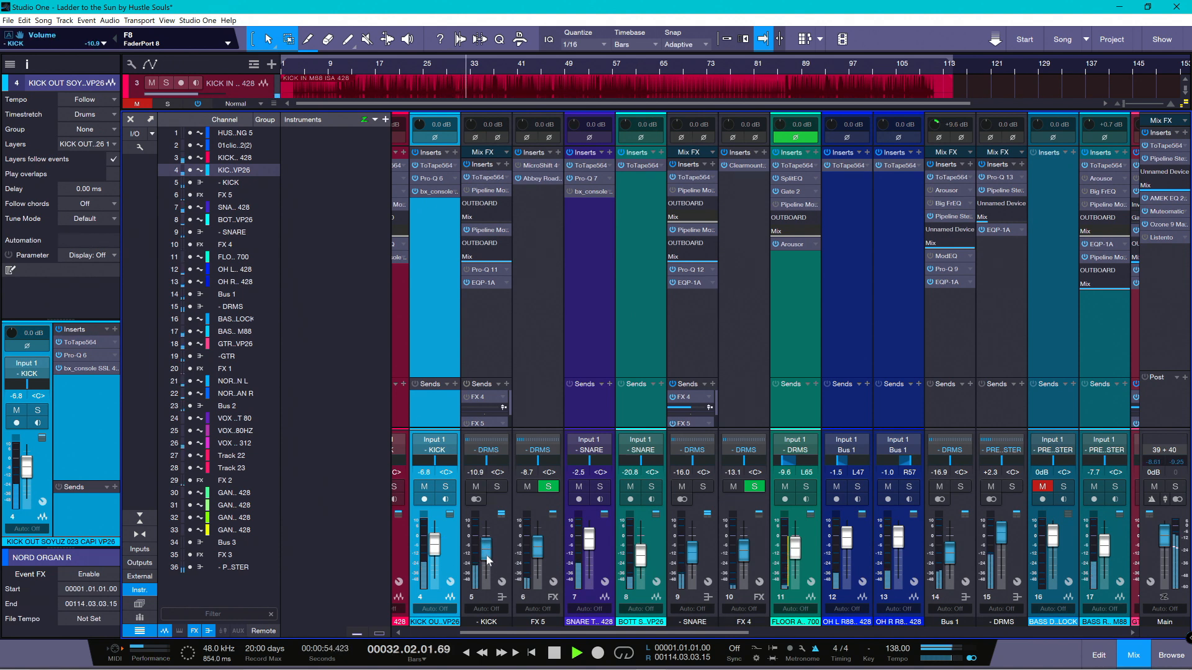
pyautogui.scroll(-1, 486, 554)
# - Raise the bass on channel 17 to -6.0 dB, check its level in the mix, and raise Bus 3 to -1.1 dB
pyautogui.scroll(3, 1105, 550)
pyautogui.scroll(5, 1106, 551)
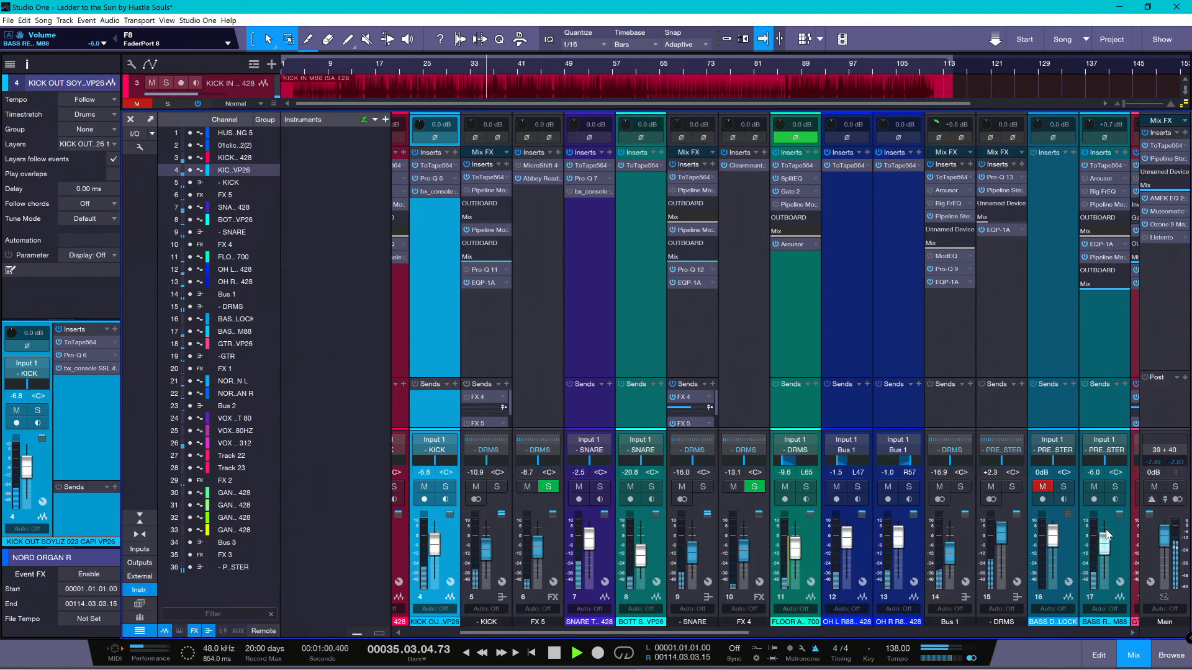
pyautogui.scroll(-3, 1105, 545)
pyautogui.scroll(-1, 1106, 552)
pyautogui.scroll(-1, 1106, 553)
pyautogui.scroll(-1, 1104, 553)
pyautogui.moveTo(667, 633); pyautogui.dragTo(1043, 633)
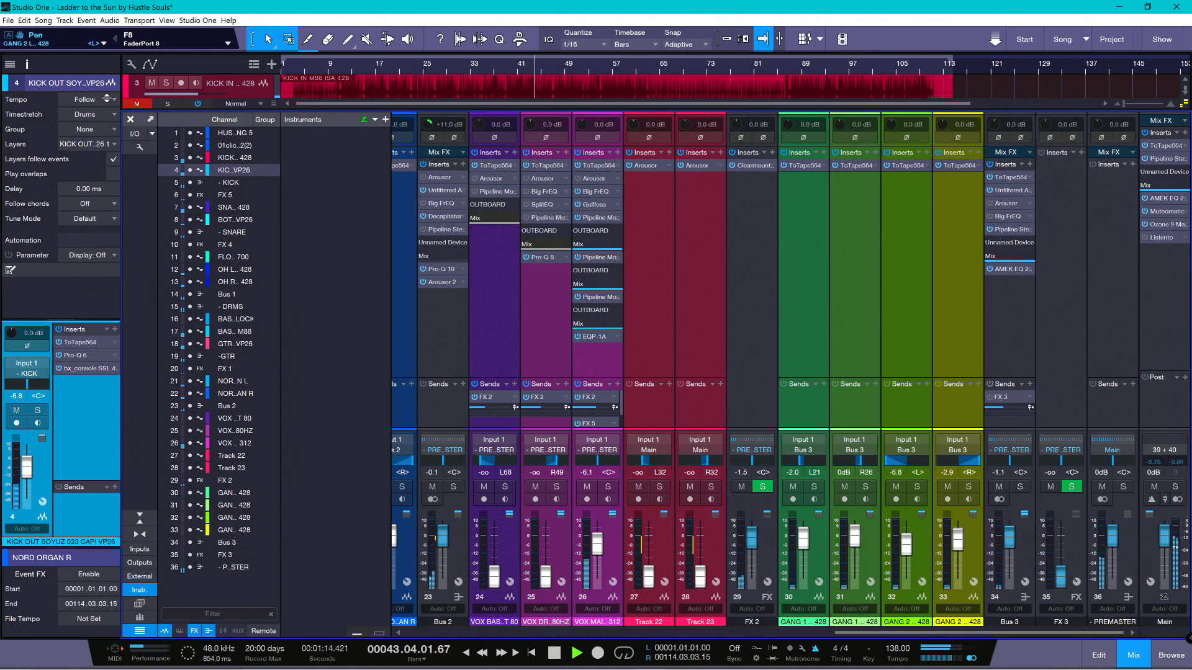
# - Open the video player, enlarge its window, and play the song with its video from around bar 26
pyautogui.click(167, 21)
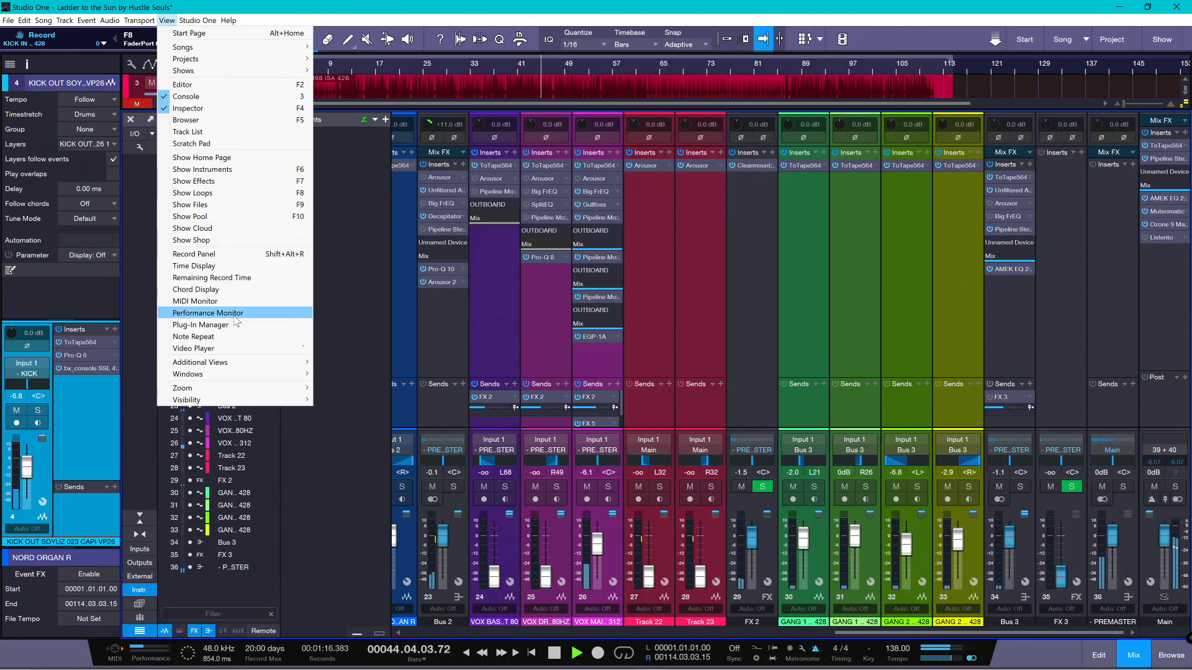
pyautogui.click(211, 348)
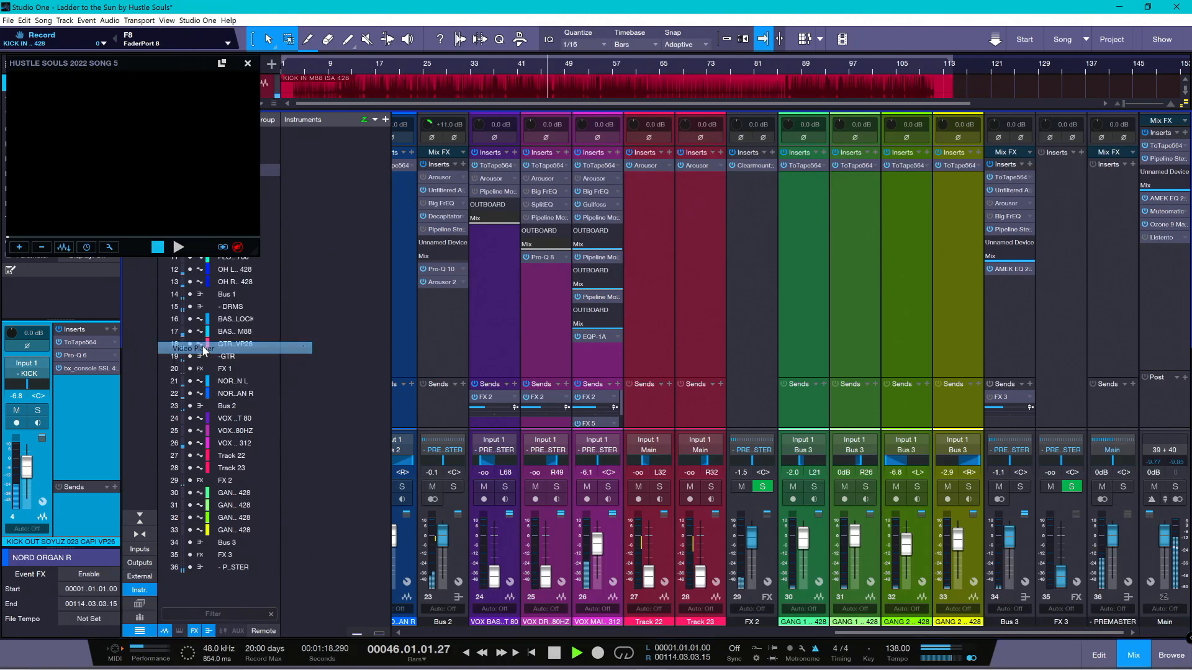
pyautogui.moveTo(255, 254); pyautogui.dragTo(394, 381)
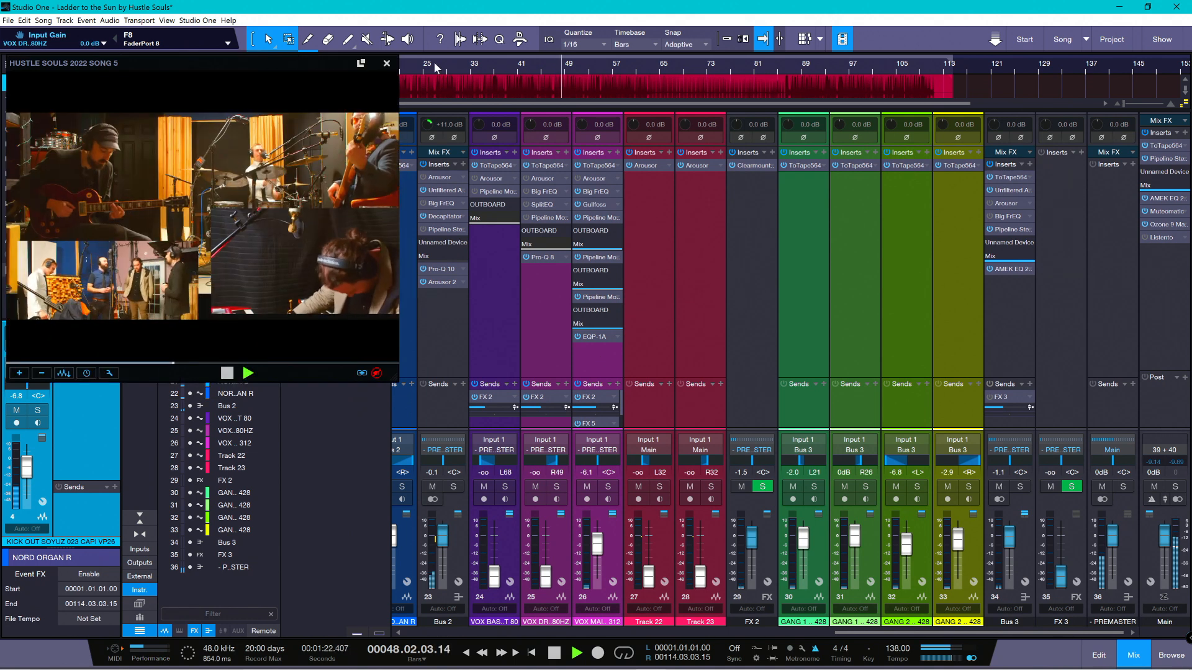
pyautogui.click(435, 65)
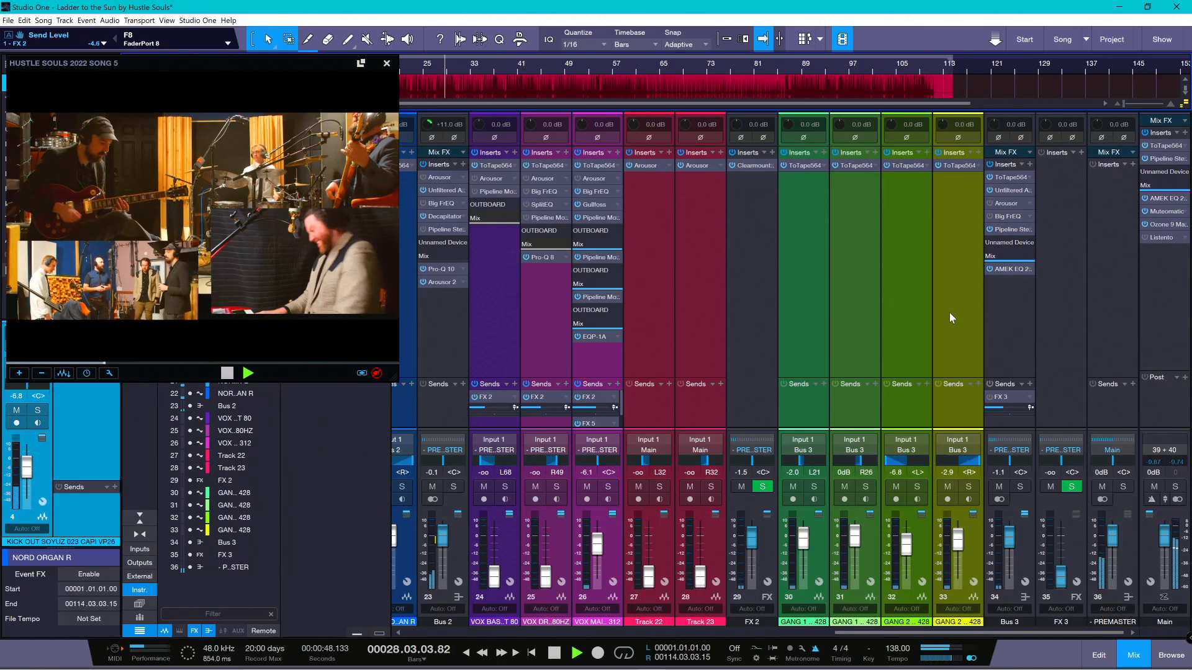
# - Audition the gang vocals by soloing Bus 3, compare them in the full mix from an earlier point, and stop playback
pyautogui.click(953, 295)
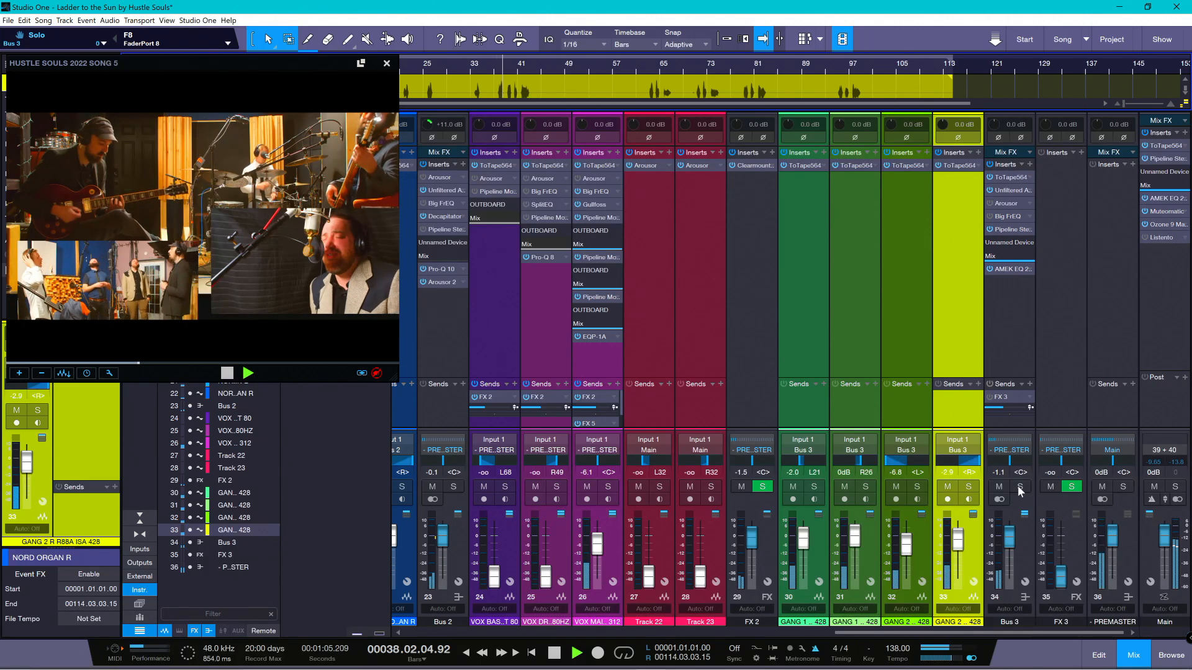
pyautogui.click(1019, 487)
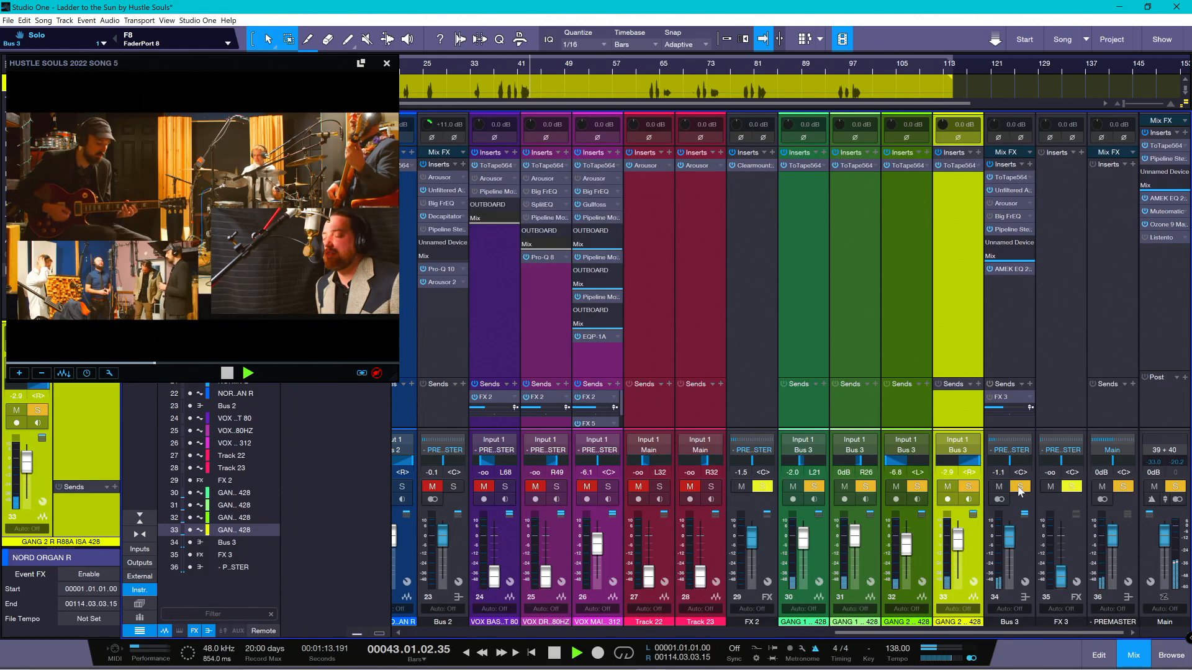
pyautogui.click(1020, 487)
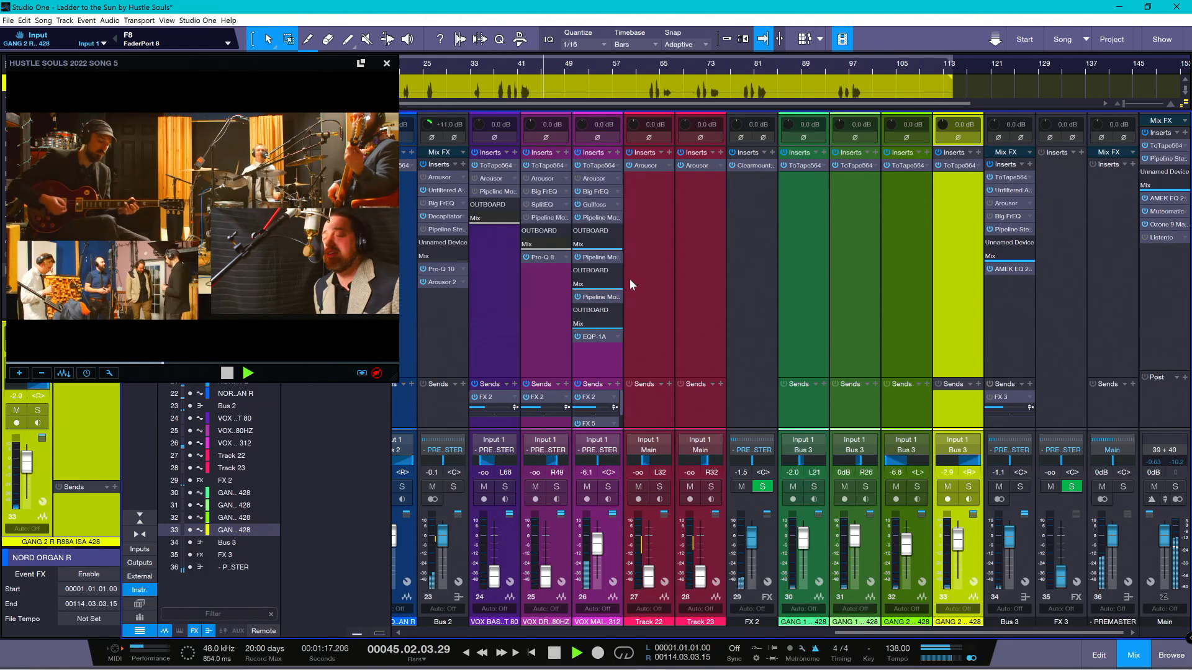
pyautogui.click(494, 70)
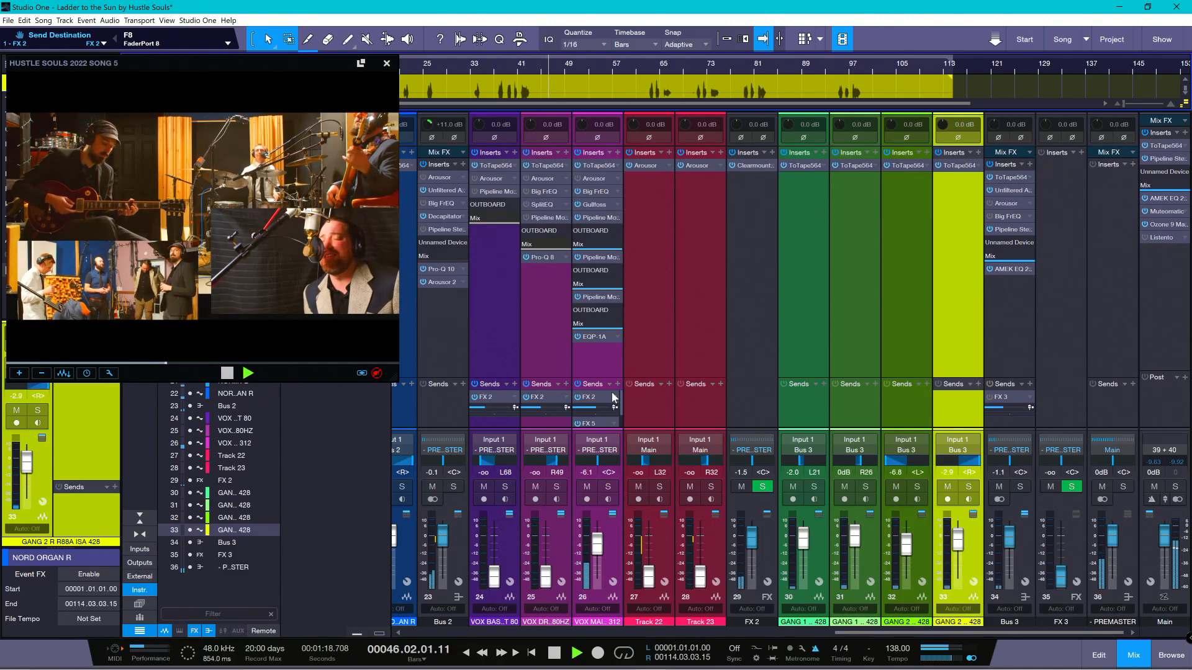
pyautogui.press('space')
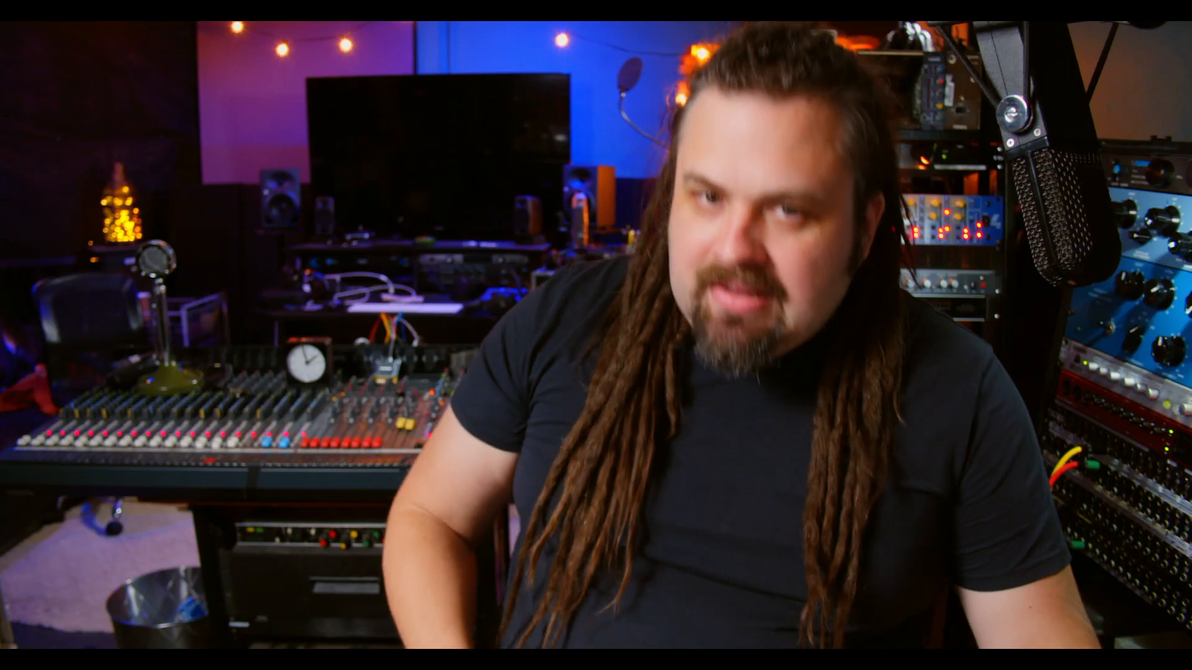